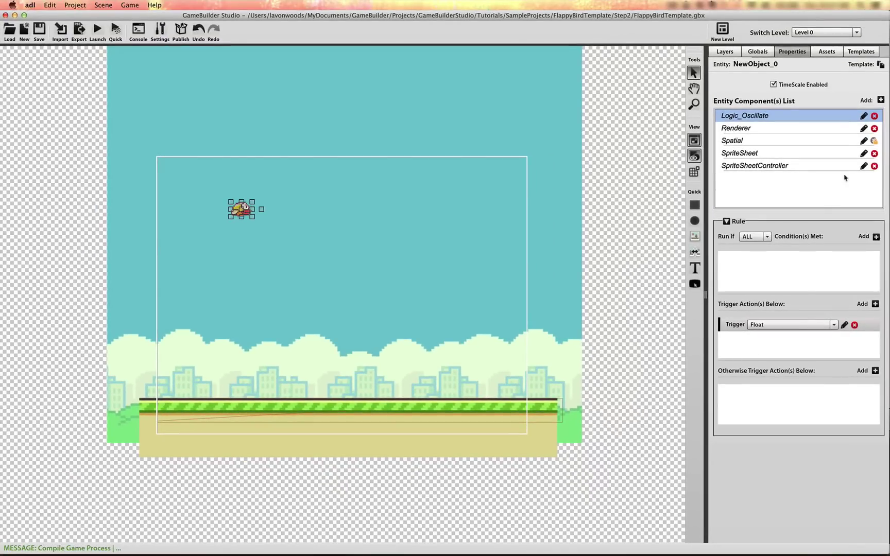
- Add a Data Container component named Properties to the bird
click(881, 100)
click(340, 193)
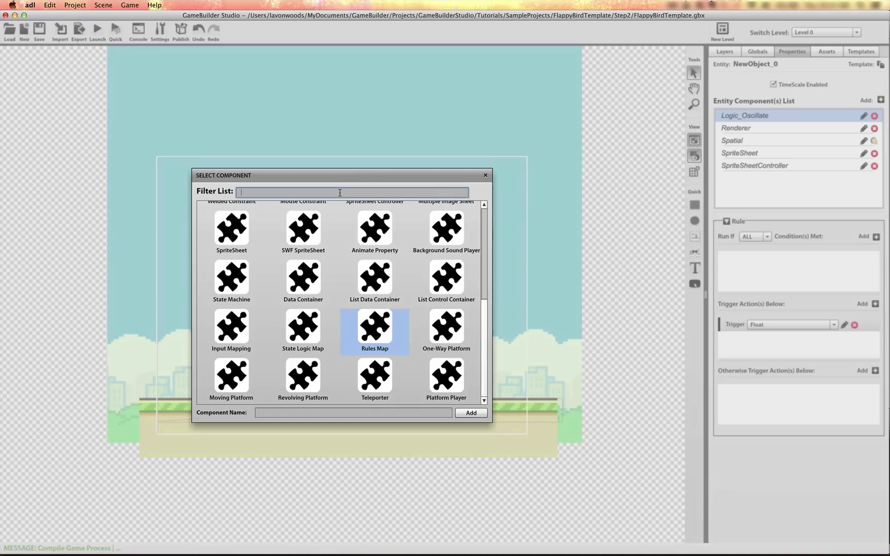
text(dat)
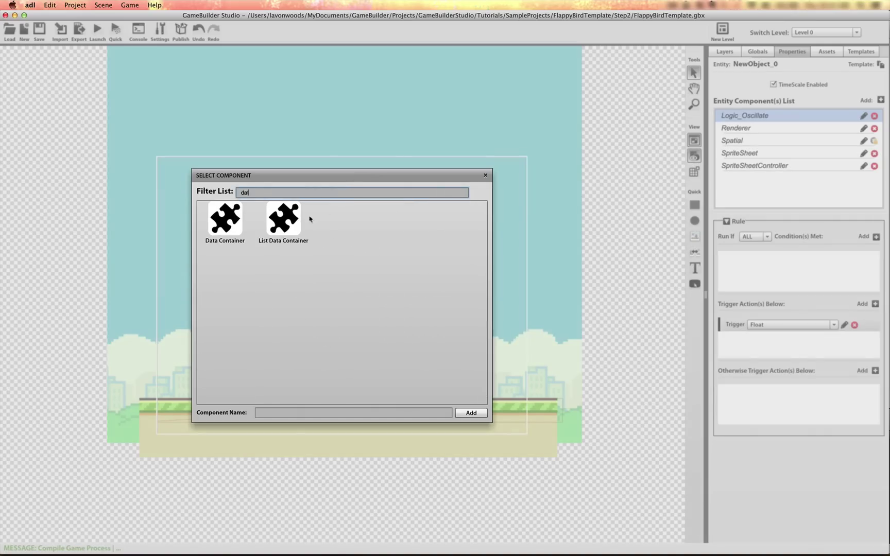
click(238, 225)
click(276, 414)
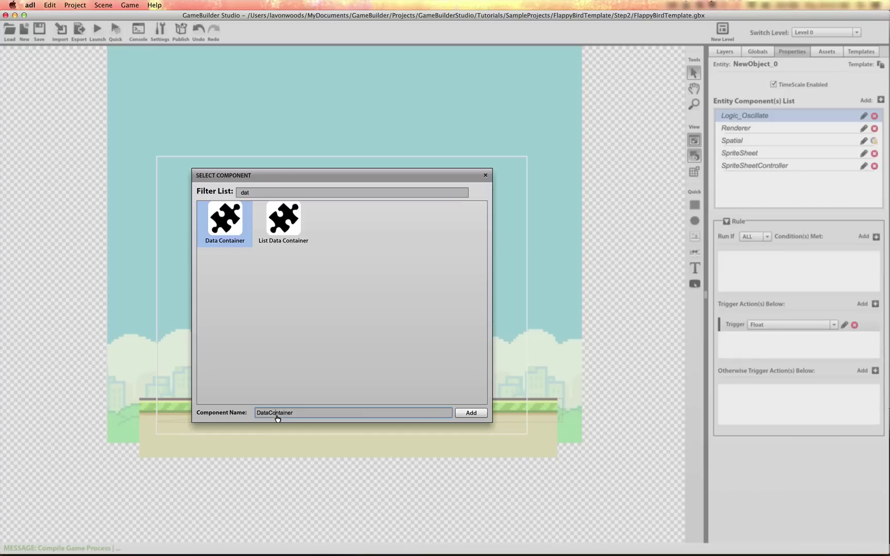
text(Properties)
click(471, 413)
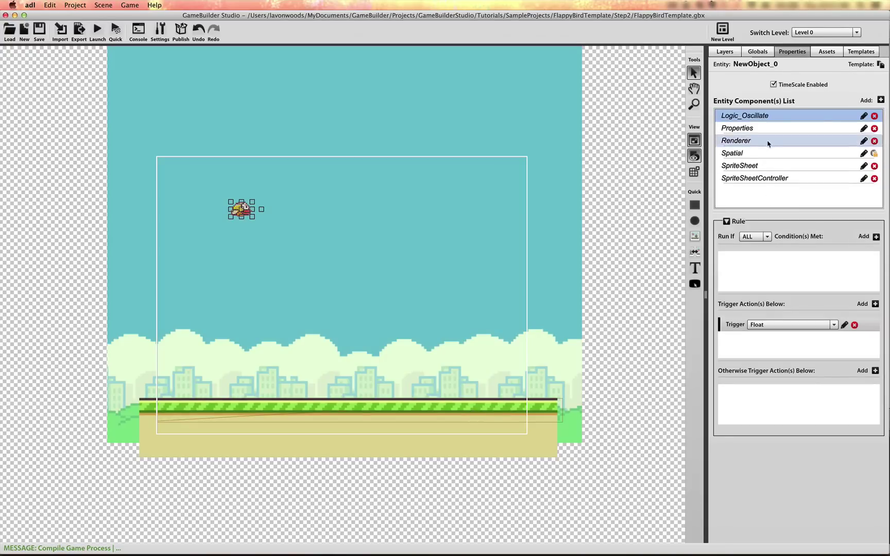
- Add an Int property isFlying with value 0 to the Properties container
click(759, 128)
click(875, 235)
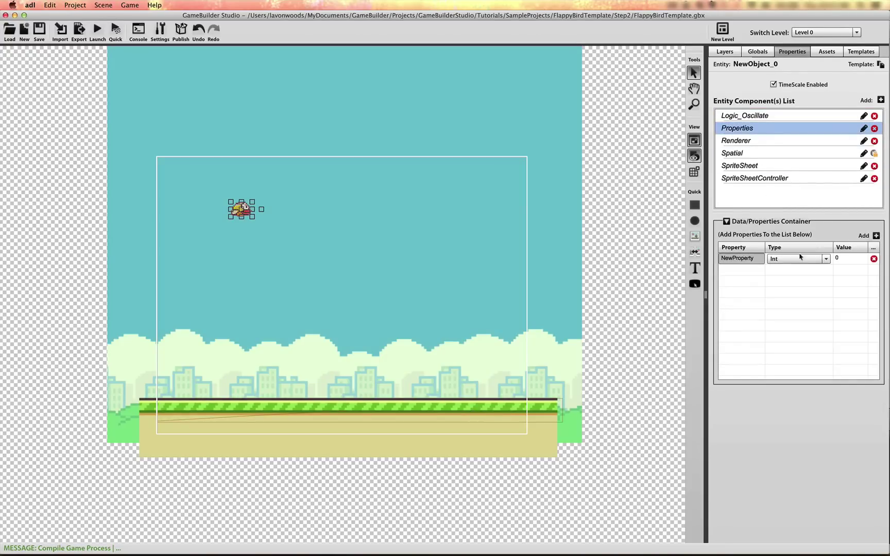
text(isFlying)
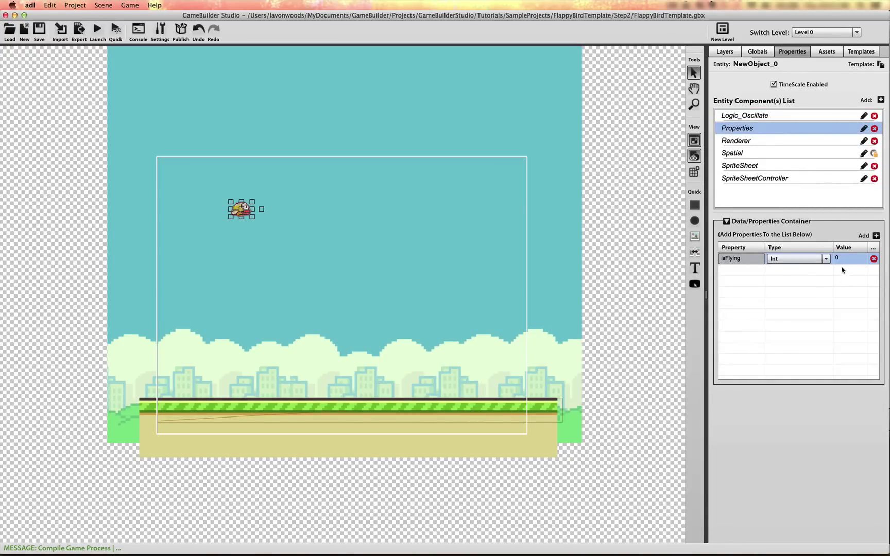
click(831, 295)
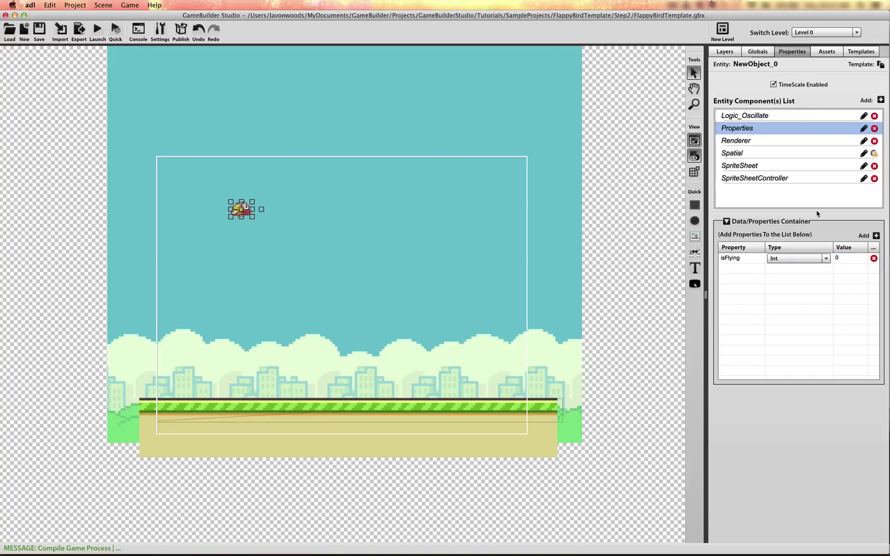
- Add a Property condition to the Logic_Oscillate rule
click(777, 116)
click(875, 237)
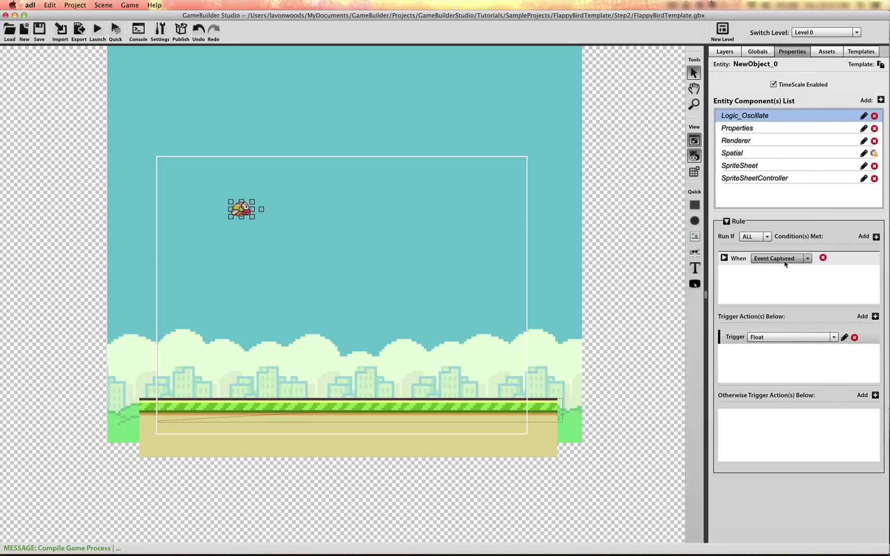
click(781, 259)
click(781, 269)
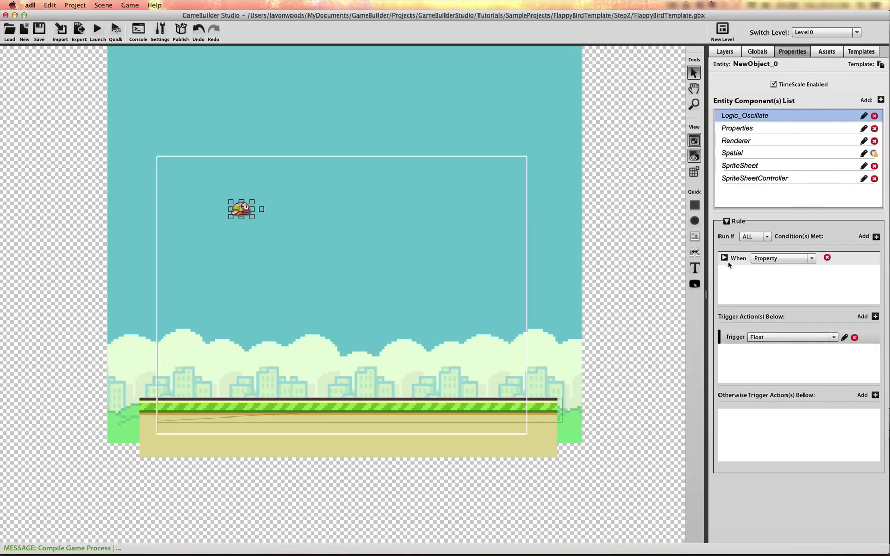
click(774, 274)
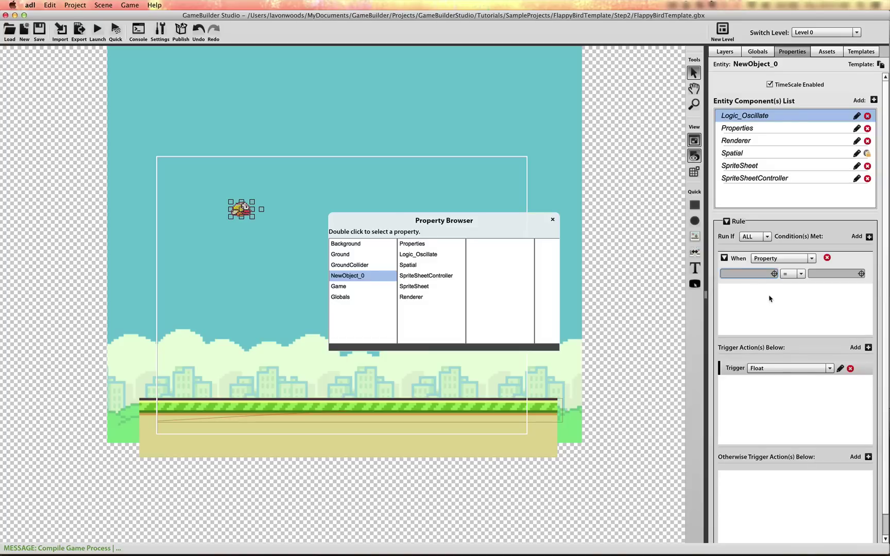
click(446, 244)
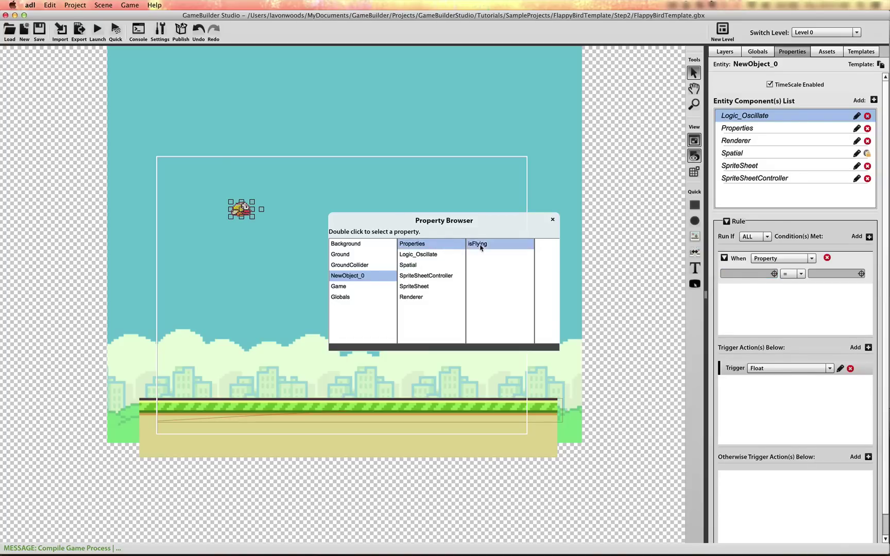
double_click(480, 246)
click(811, 274)
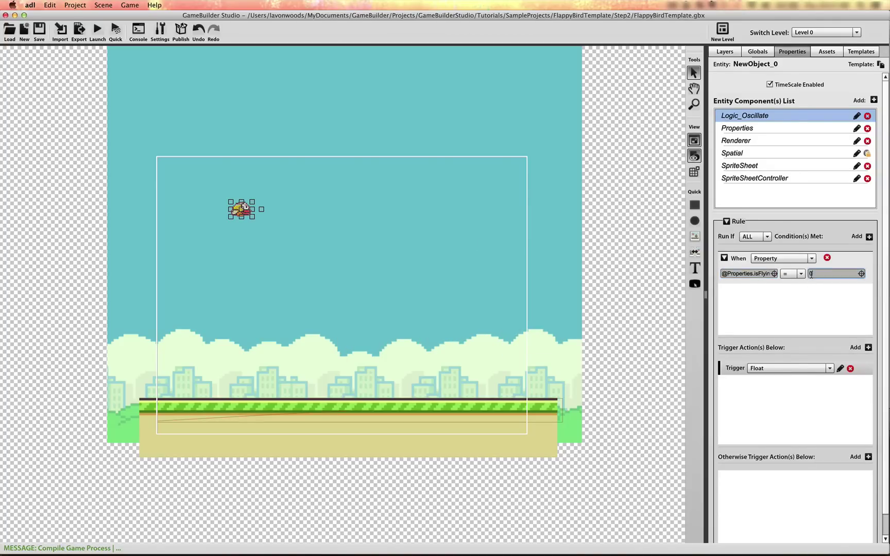
click(817, 319)
drag(243, 214, 270, 239)
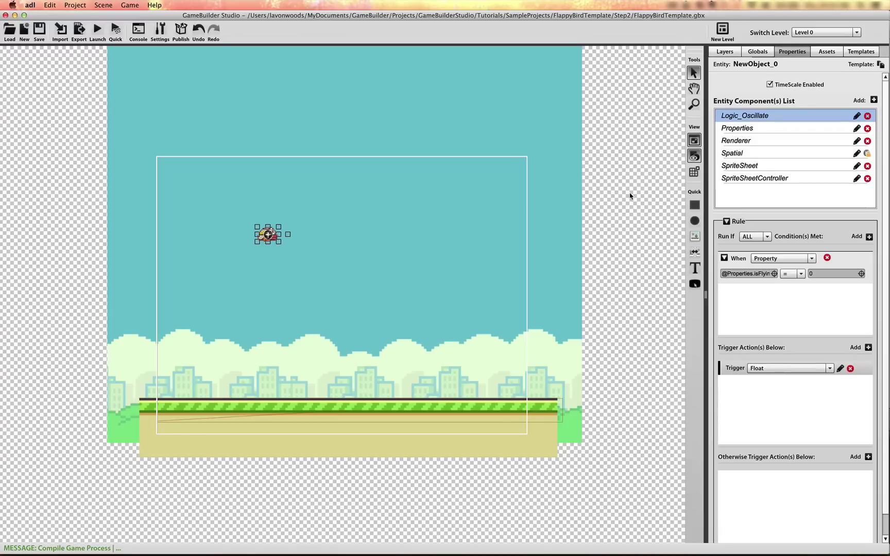
click(760, 52)
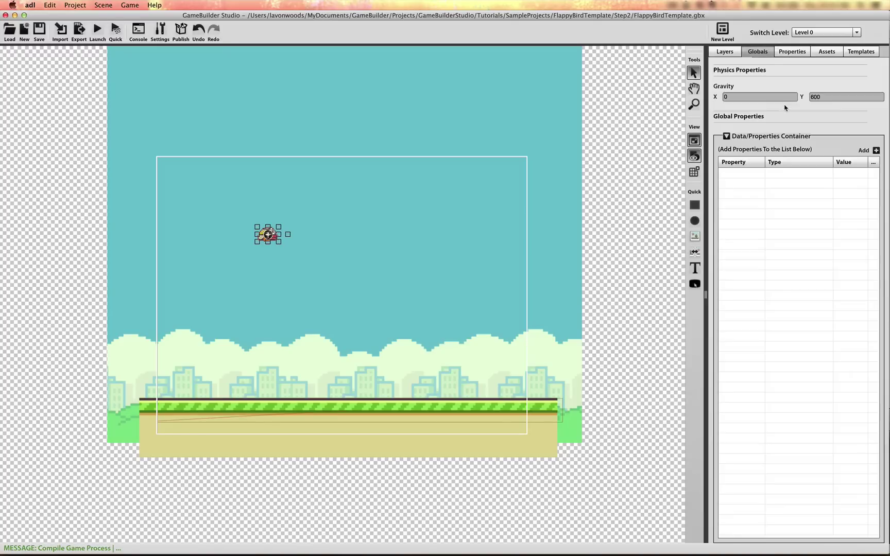
double_click(831, 97)
click(793, 52)
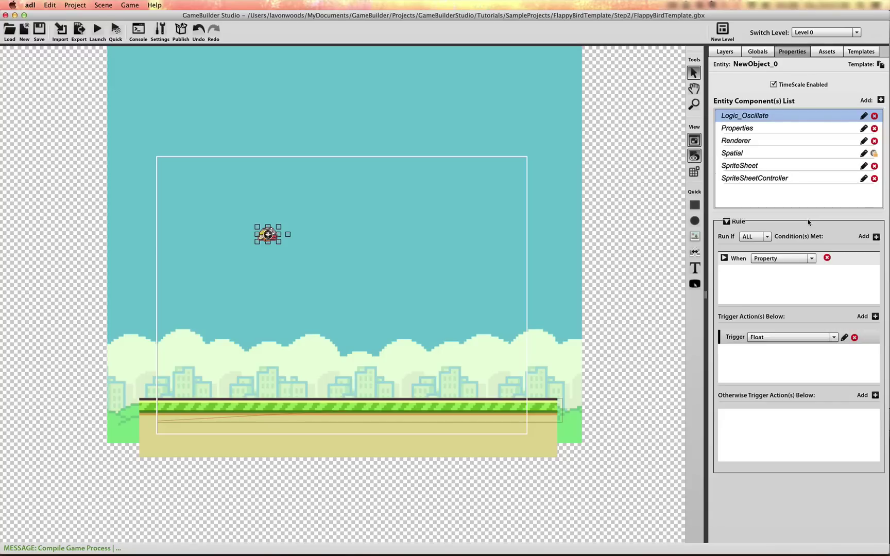
- Add a Rules Map component named Logic_ControlGravity to the bird's component list
click(881, 100)
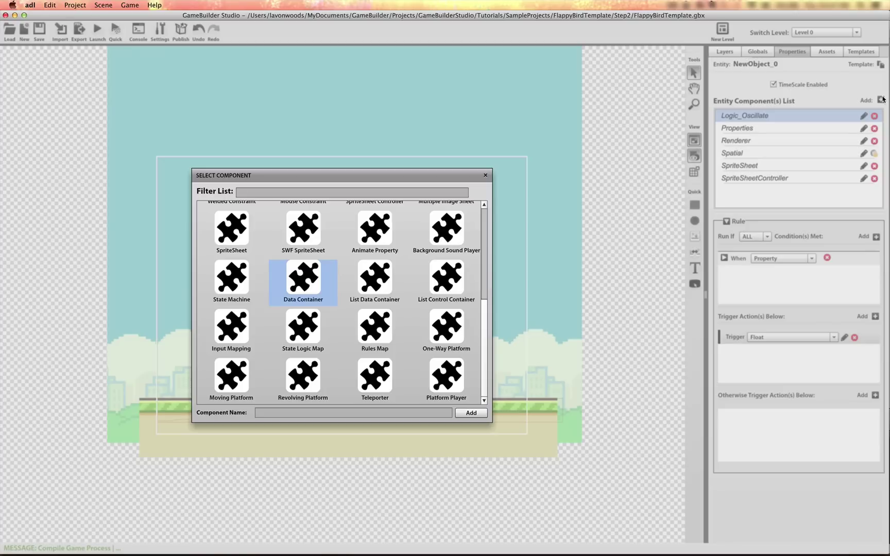
click(379, 195)
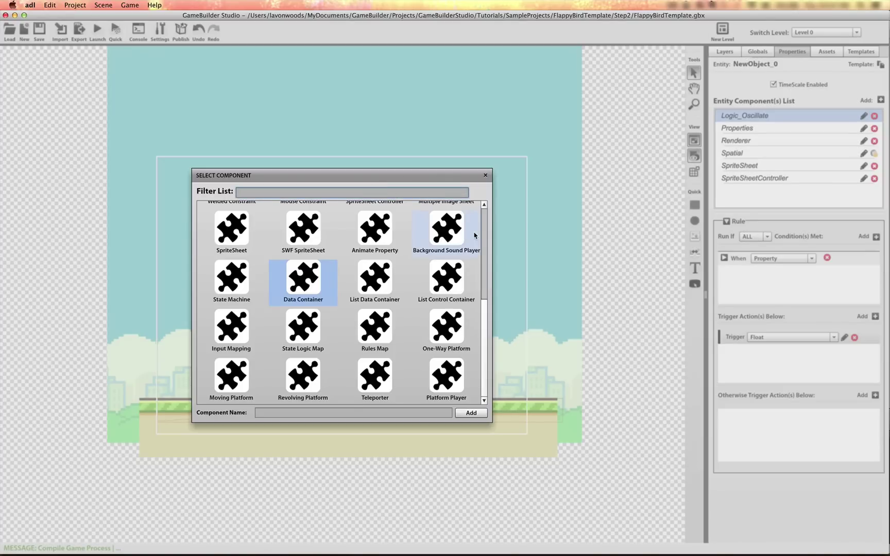
text(r)
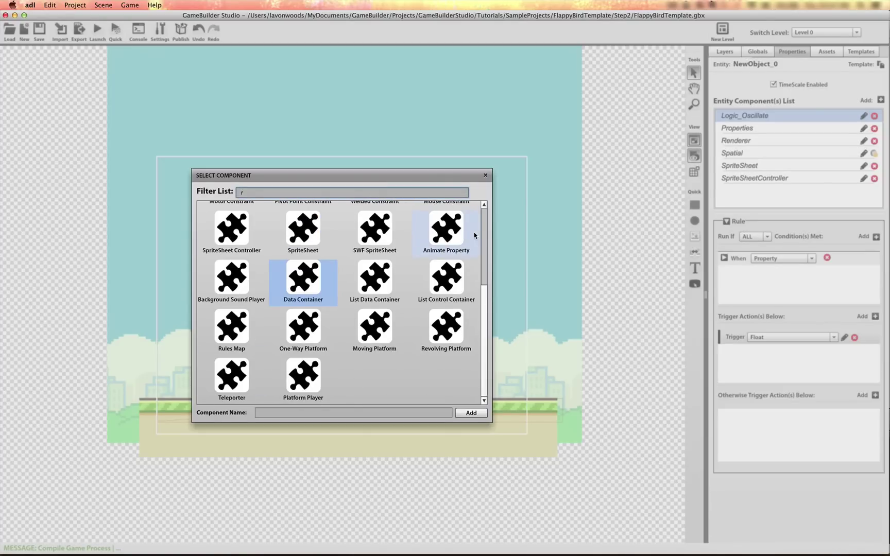
text(ul)
click(232, 228)
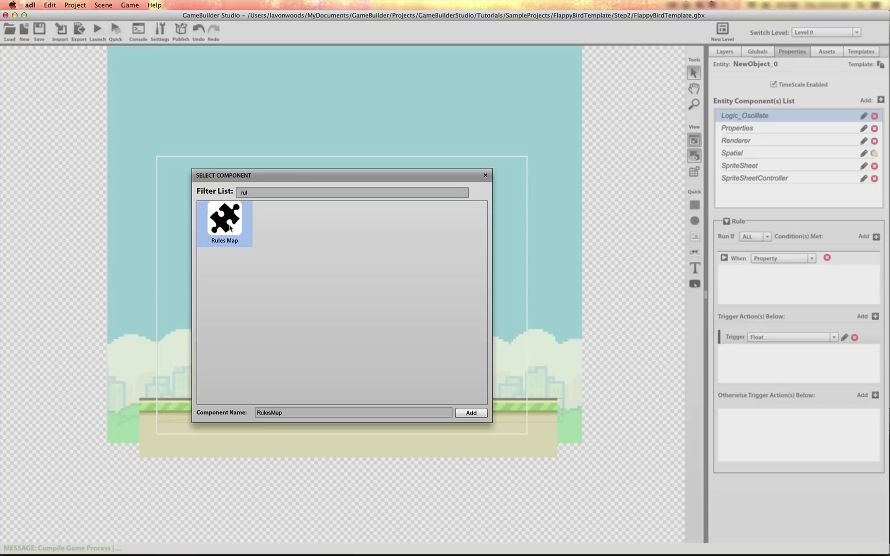
click(270, 414)
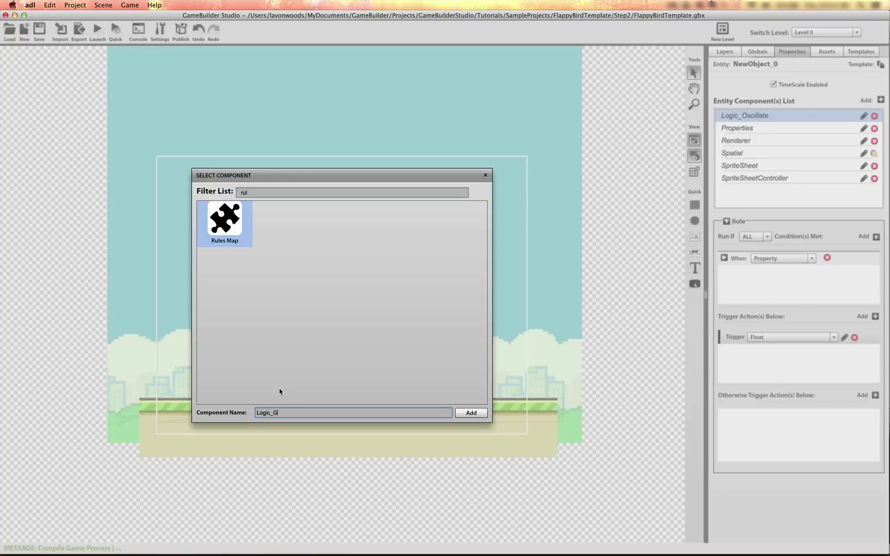
text(Logic_ControlGravity)
click(465, 414)
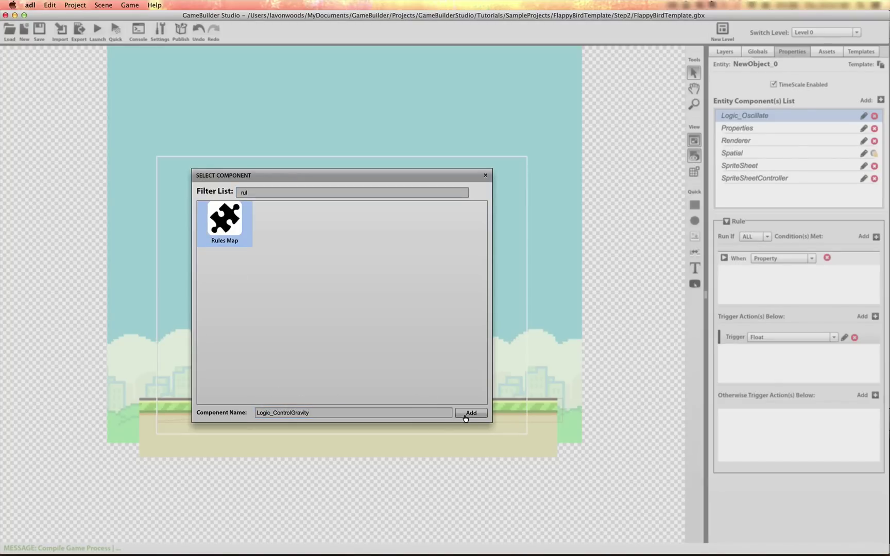
- Add a Property condition to the Logic_ControlGravity rule
click(876, 238)
click(753, 257)
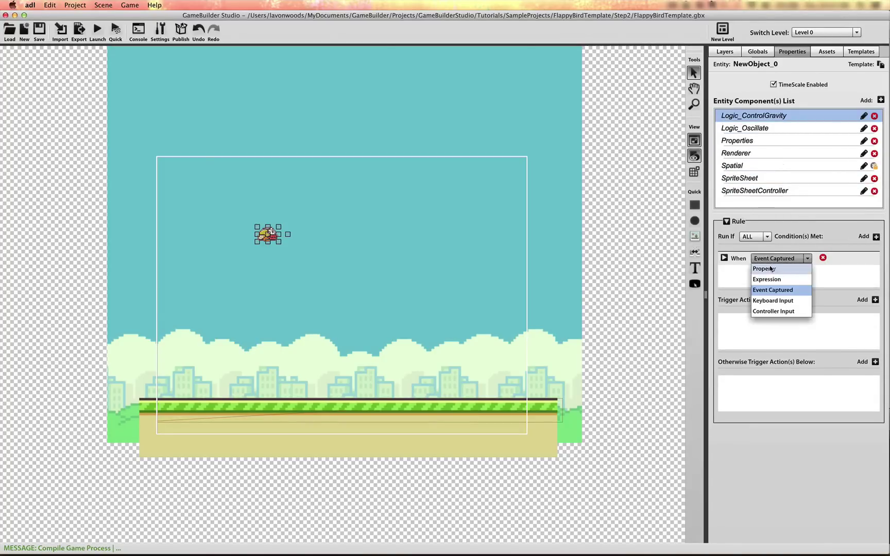
click(767, 269)
click(775, 275)
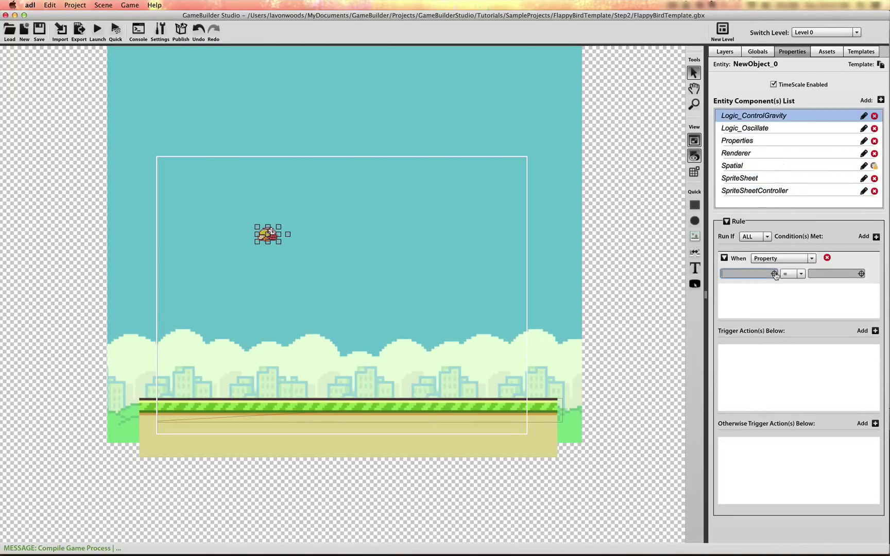
click(774, 274)
click(433, 270)
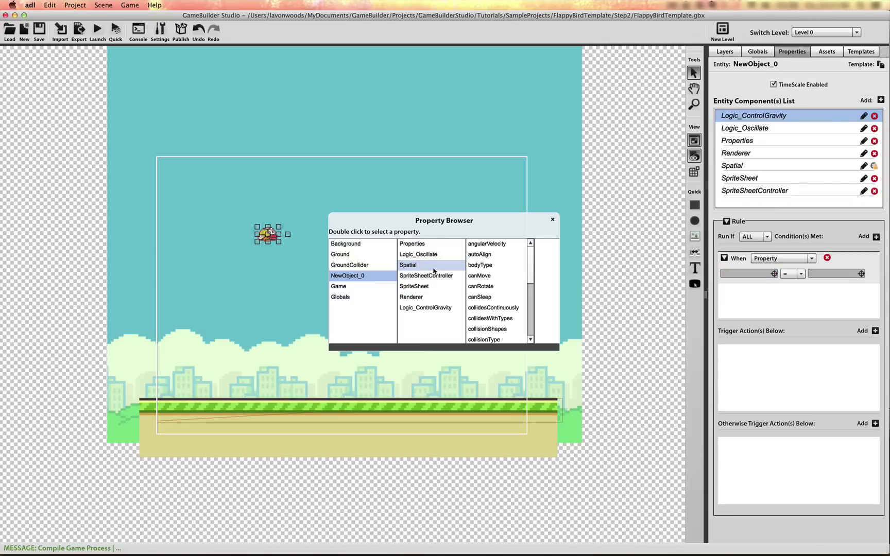
drag(531, 258, 533, 309)
click(489, 297)
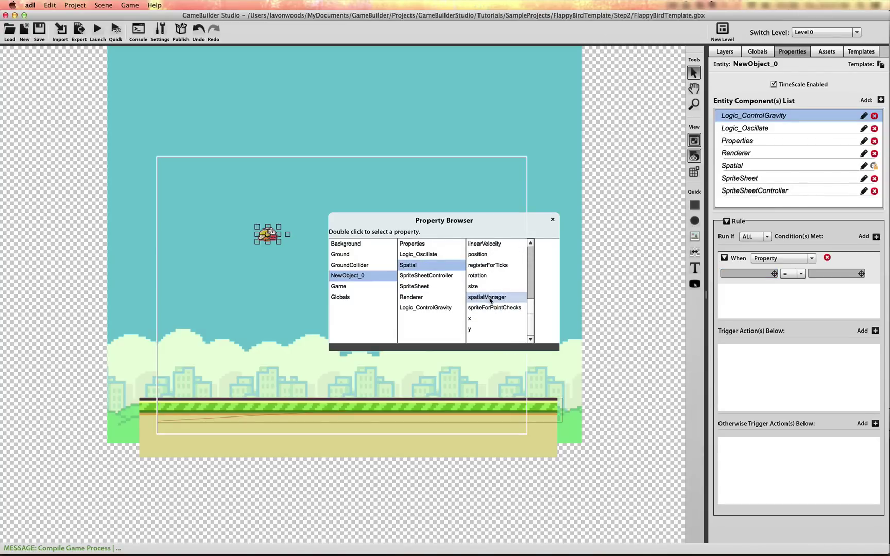
double_click(490, 297)
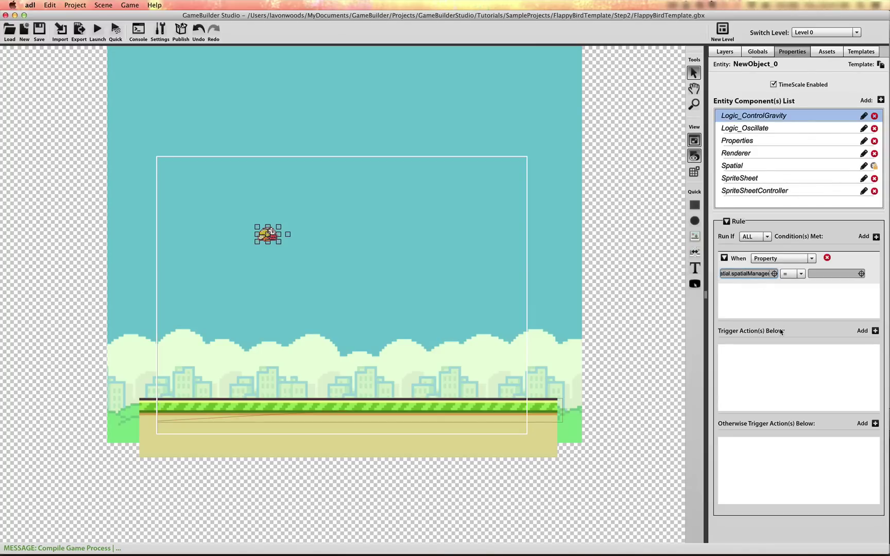
text(.ge)
text(avity)
text(.y)
click(855, 273)
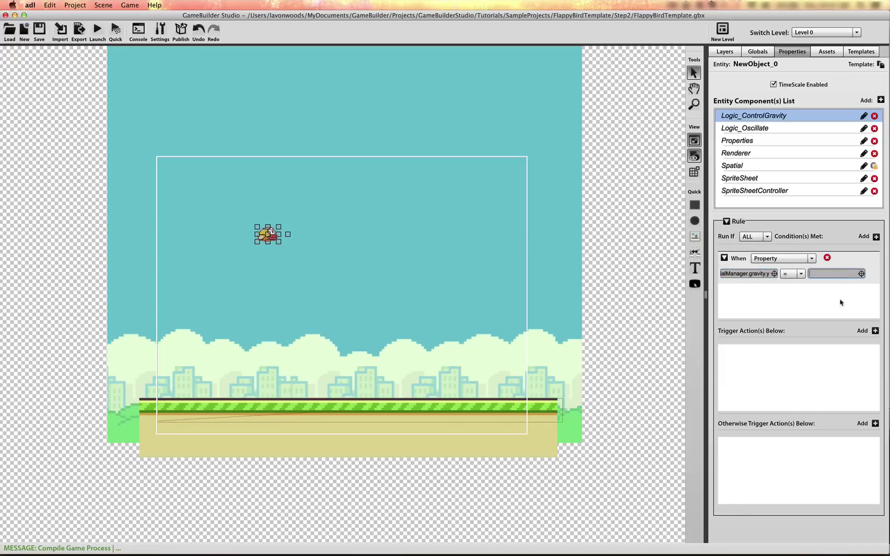
click(876, 237)
- Keep the second condition as Event Captured (Mouse is Down) and add a trigger action
click(724, 290)
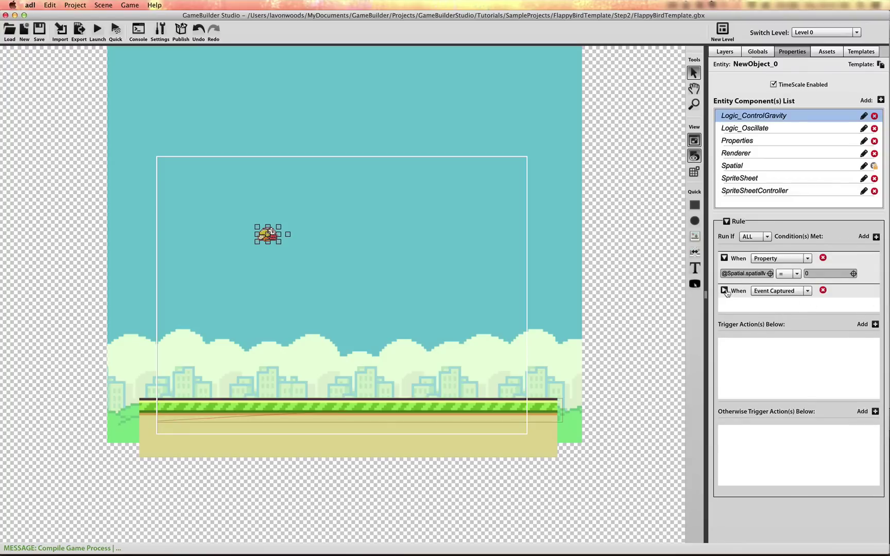
click(800, 292)
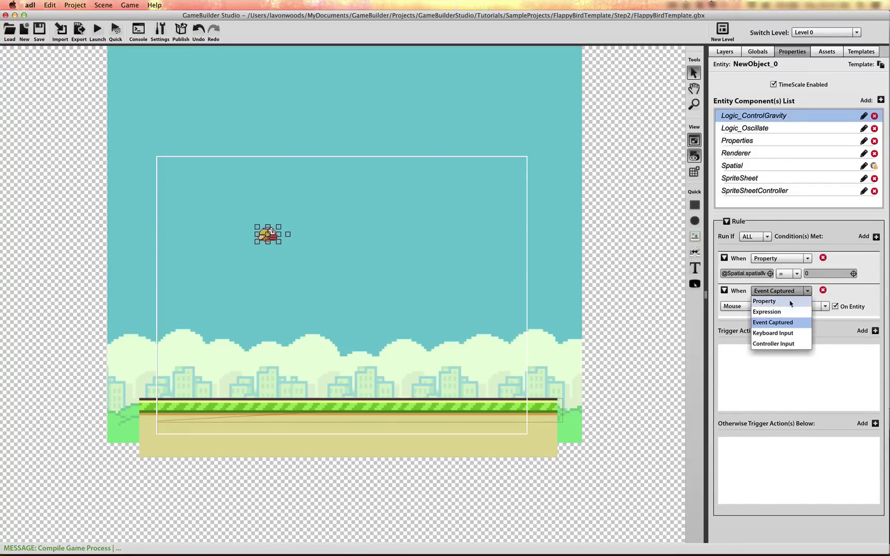
click(852, 297)
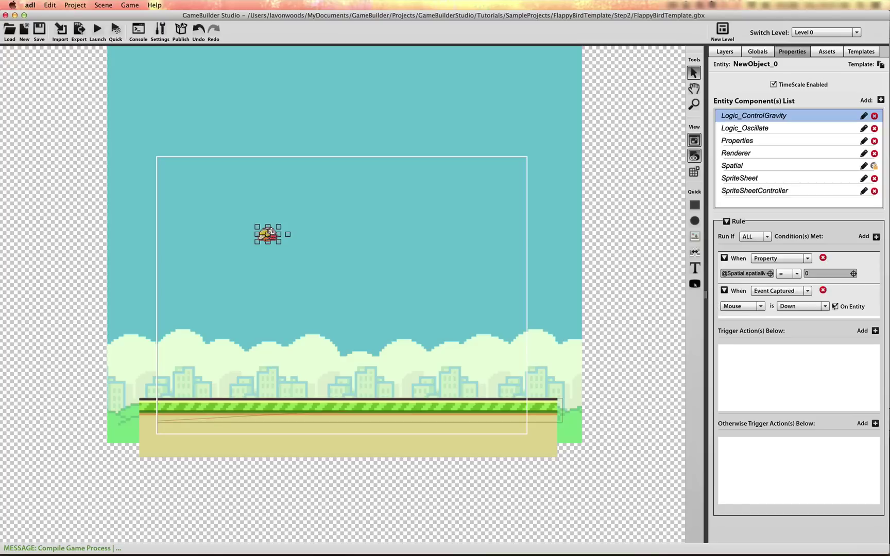
click(875, 331)
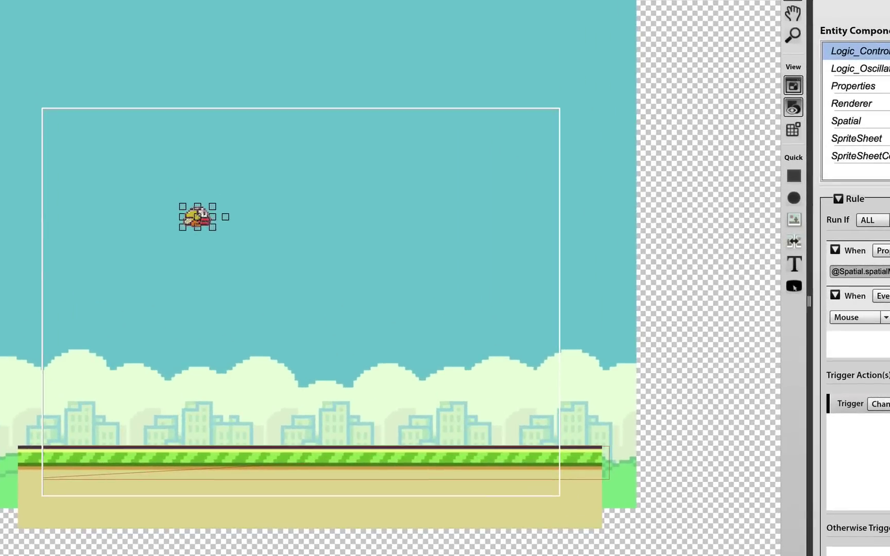
click(840, 368)
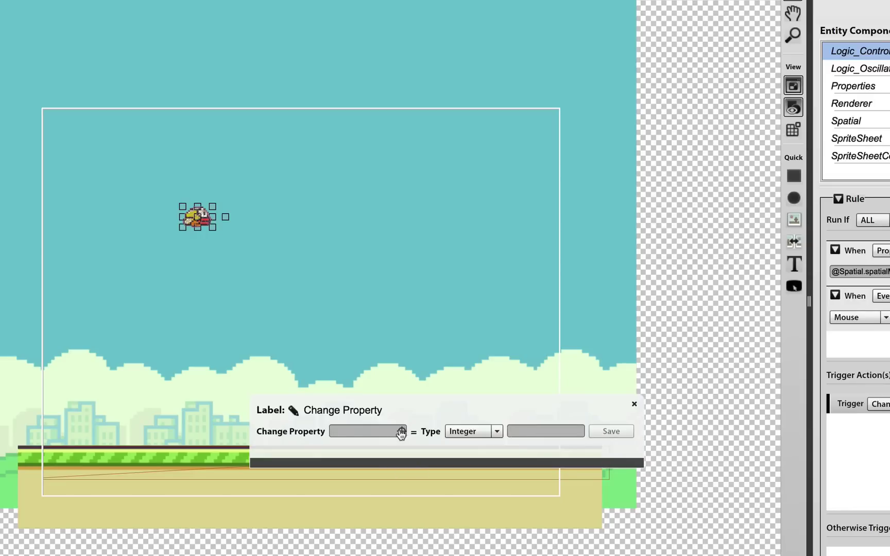
triple_click(874, 272)
key(ctrl+c)
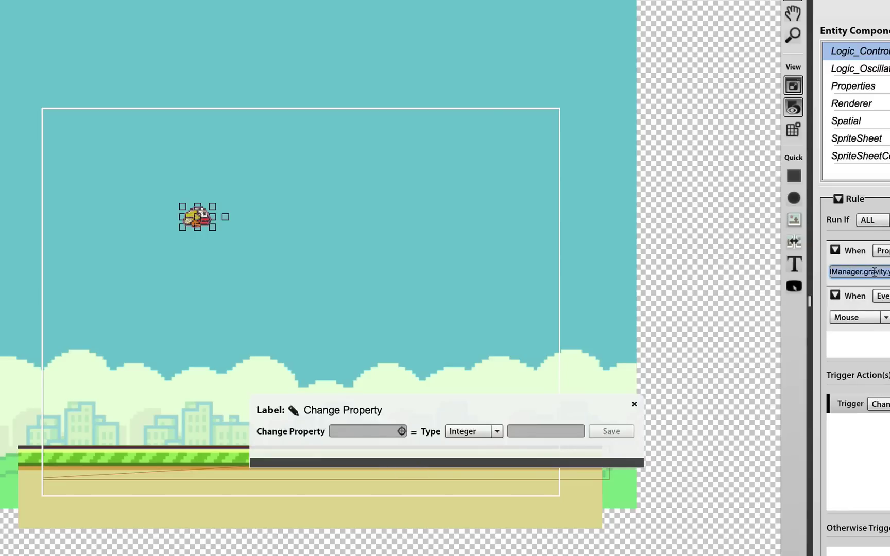
click(335, 436)
key(ctrl+v)
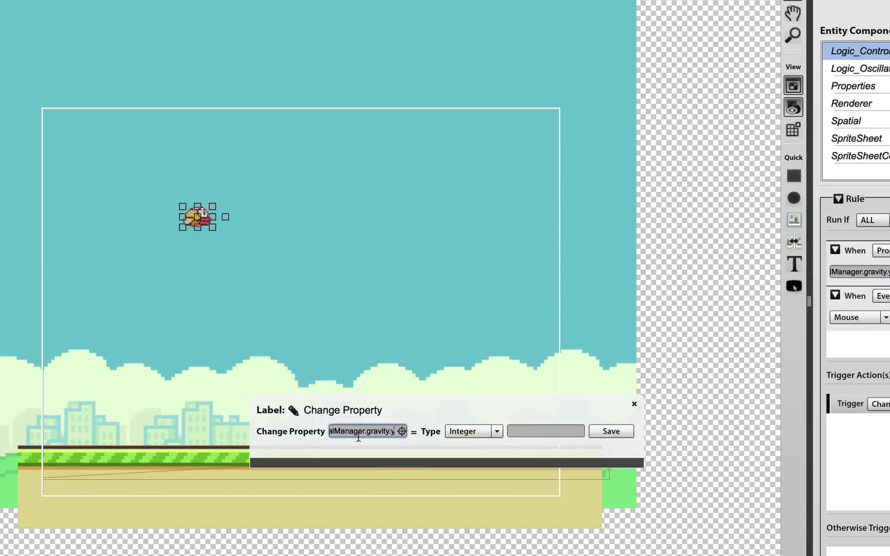
drag(357, 432, 253, 428)
triple_click(373, 433)
- Label the action TurnOnGravity and set its value type to Expression
click(293, 411)
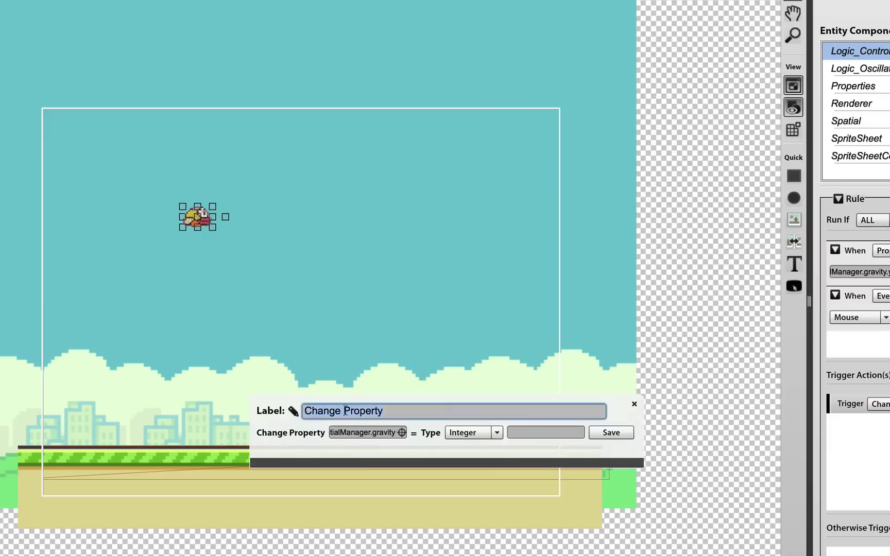
text(TurnO)
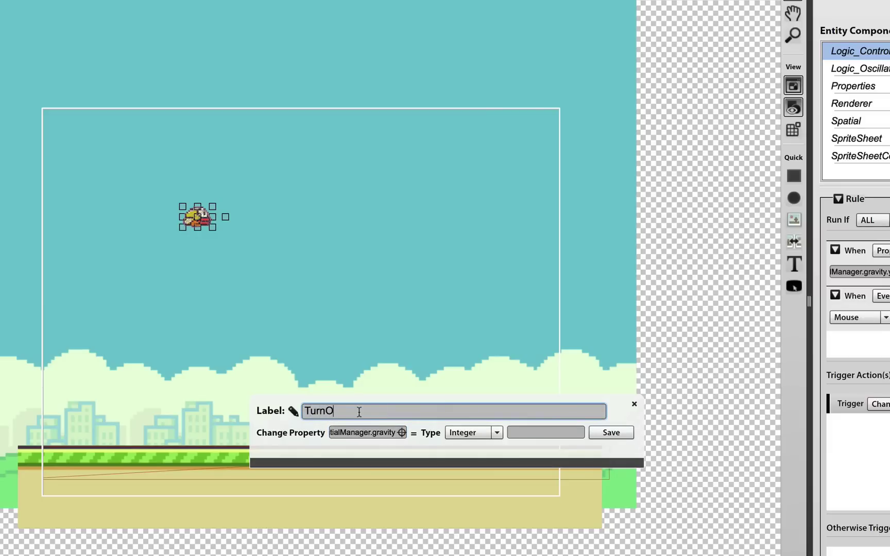
text(nGravity)
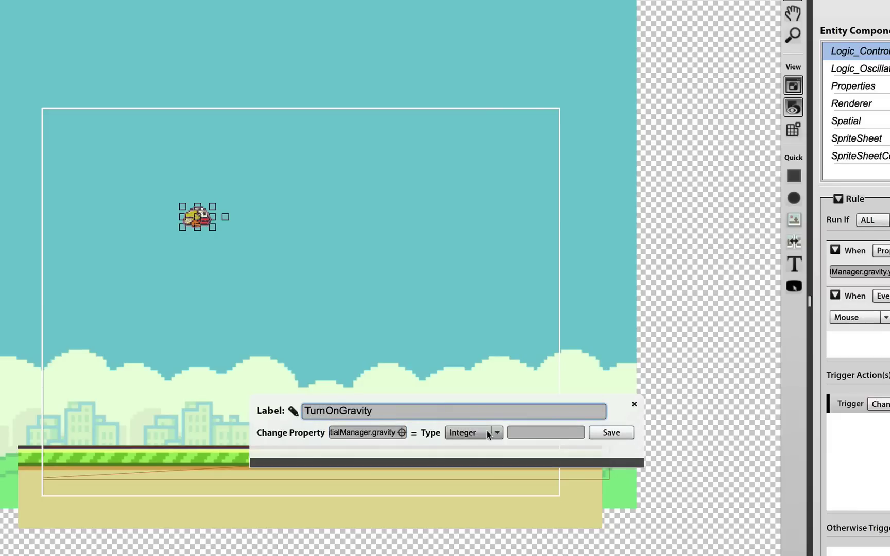
key(Return)
click(496, 432)
click(476, 462)
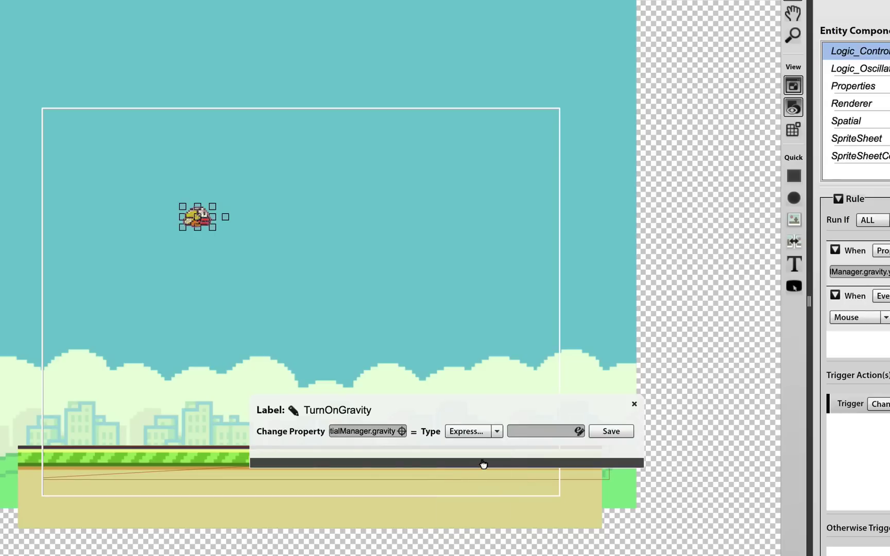
- Enter the expression setPoint( 0, 900 ) using the Helpers function and save the action
click(578, 431)
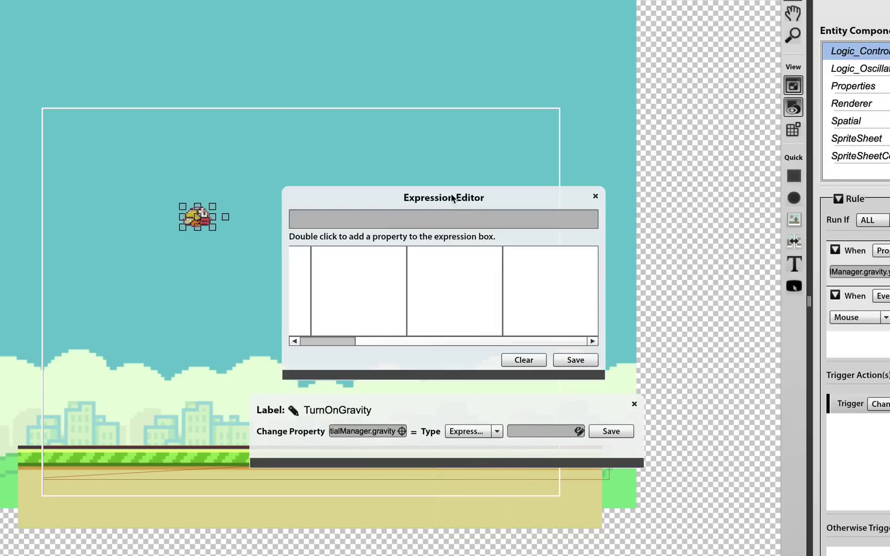
click(375, 219)
click(304, 340)
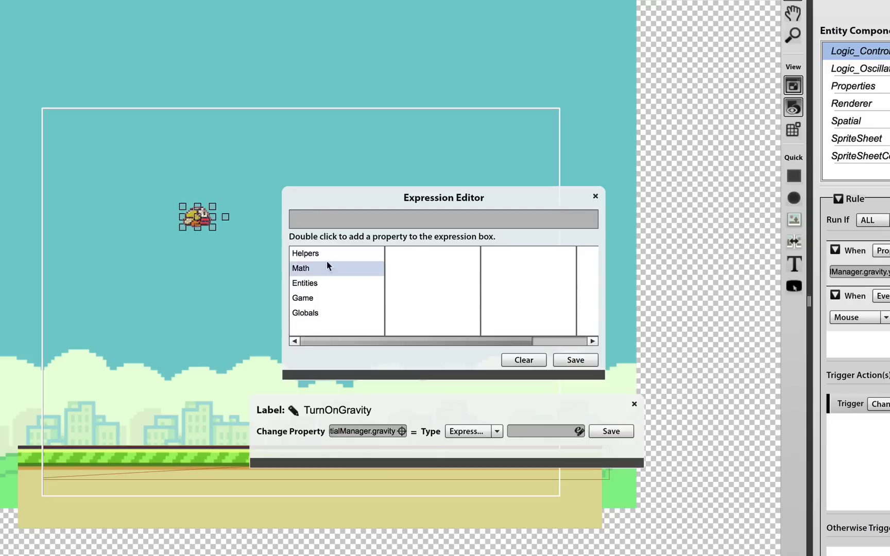
click(324, 253)
click(414, 253)
double_click(414, 254)
double_click(342, 222)
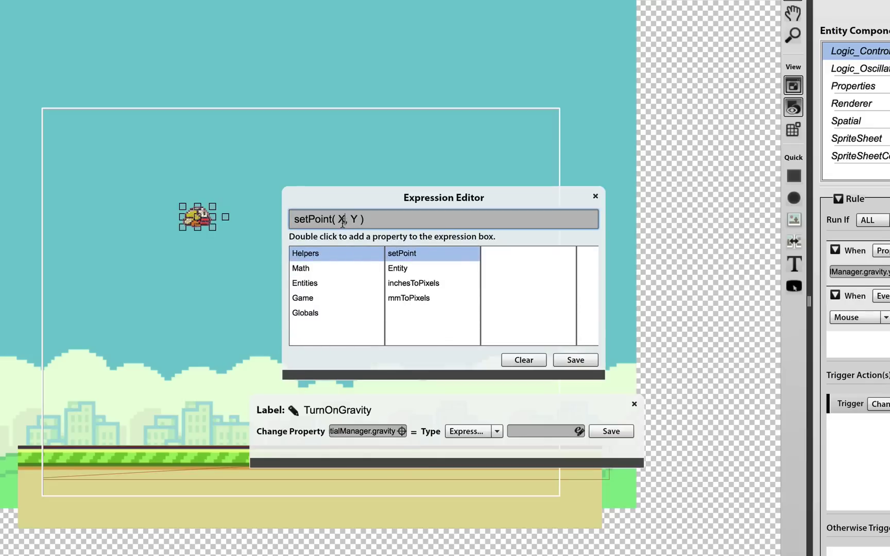
text(0)
double_click(355, 220)
text(900)
click(582, 362)
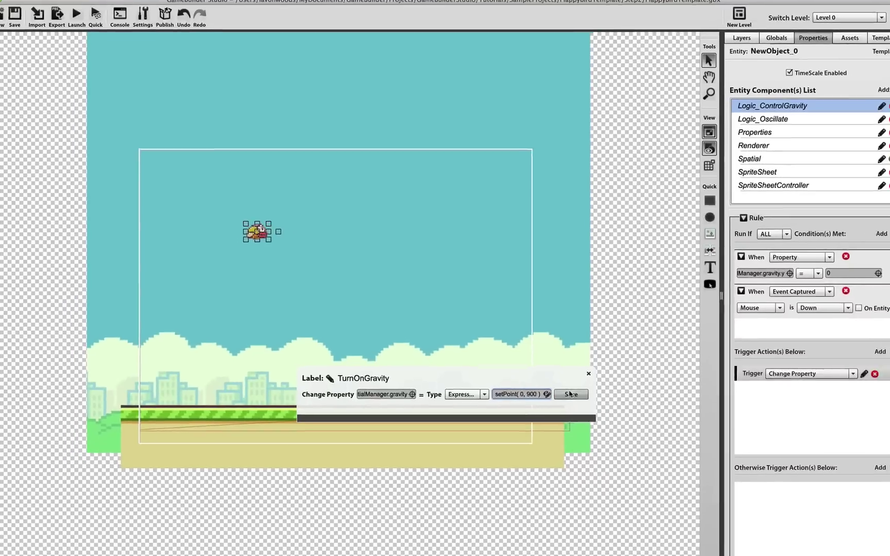
click(618, 431)
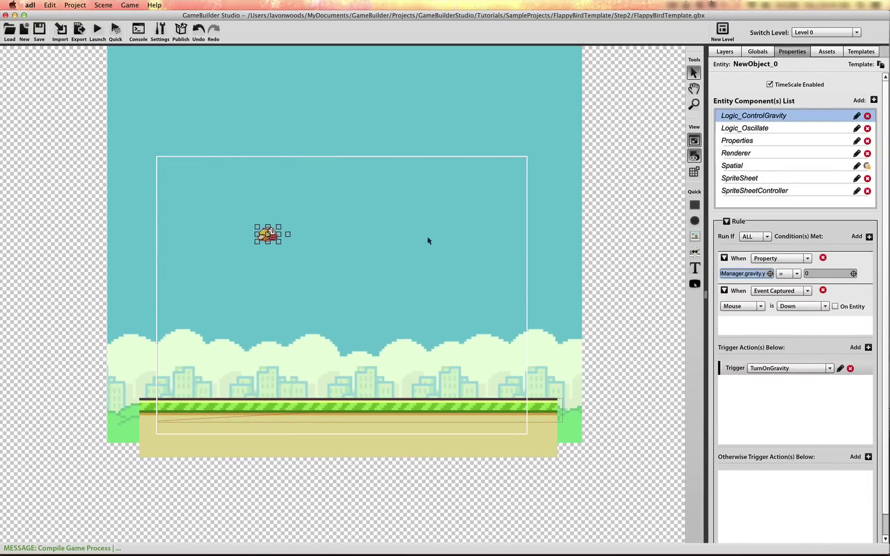
- Set Logic_Oscillate's Float end value to Self.Spatial.y + 20 with Sine - easeInOut easing
click(765, 129)
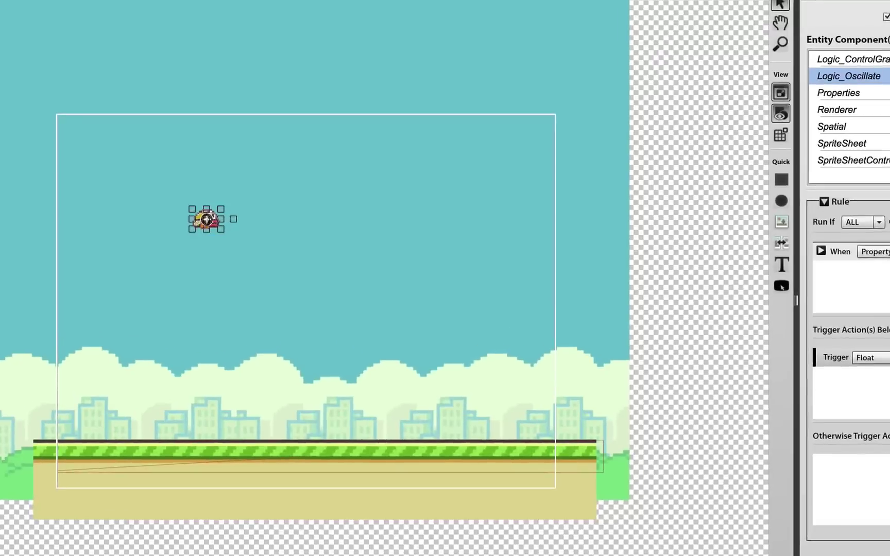
click(845, 342)
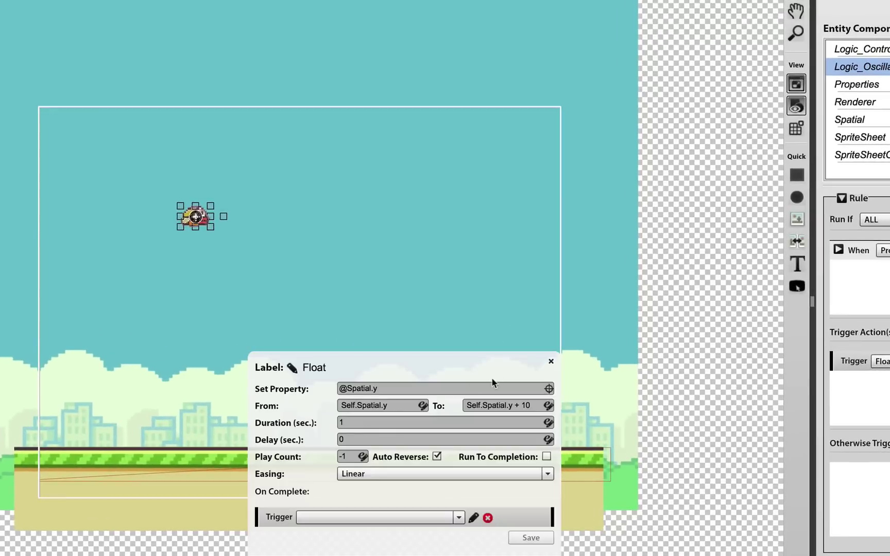
click(523, 406)
key(BackSpace)
text(2)
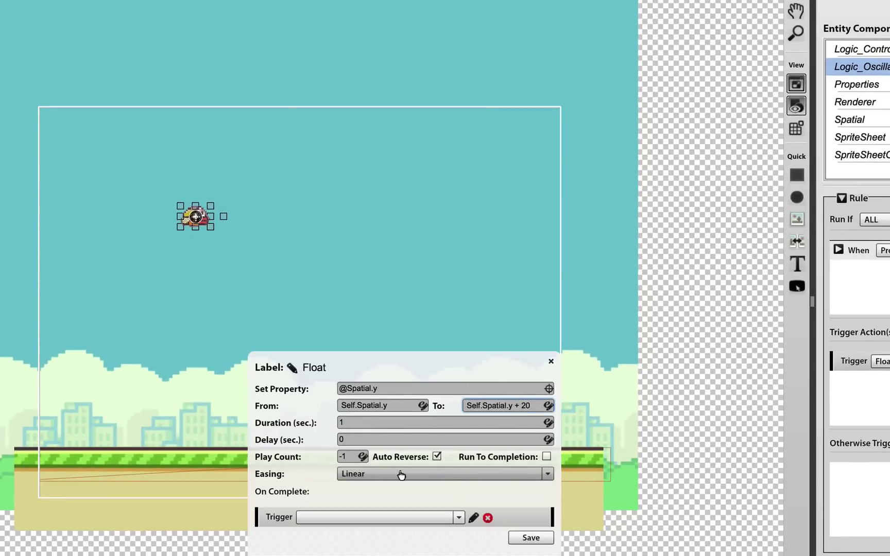
click(390, 483)
scroll(422, 510, down, 5)
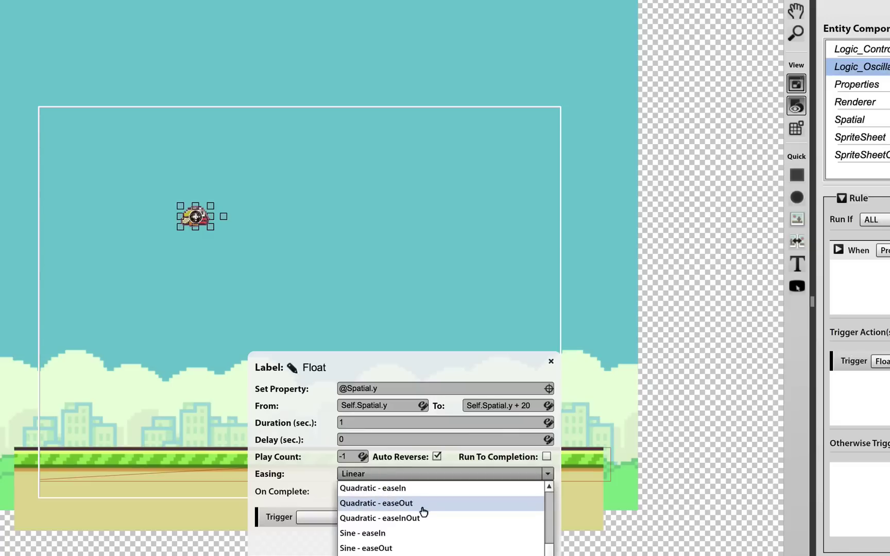
click(366, 548)
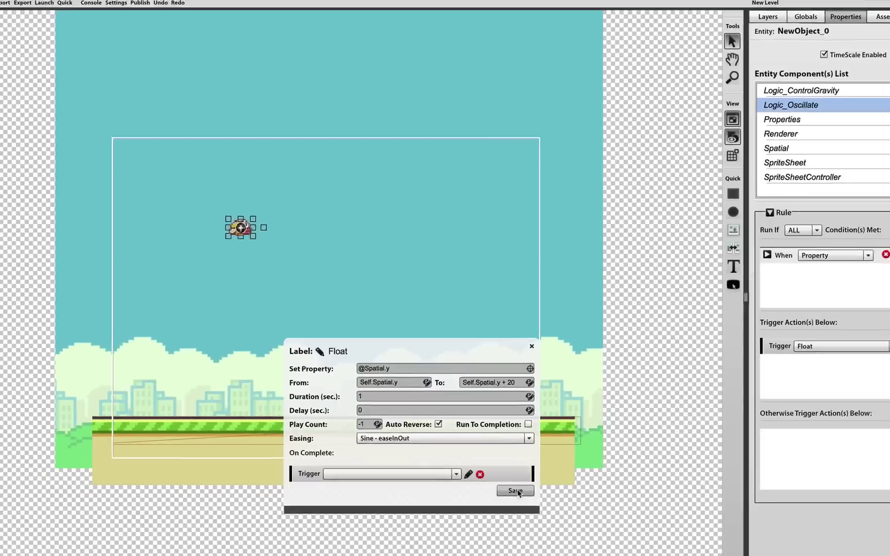
click(528, 536)
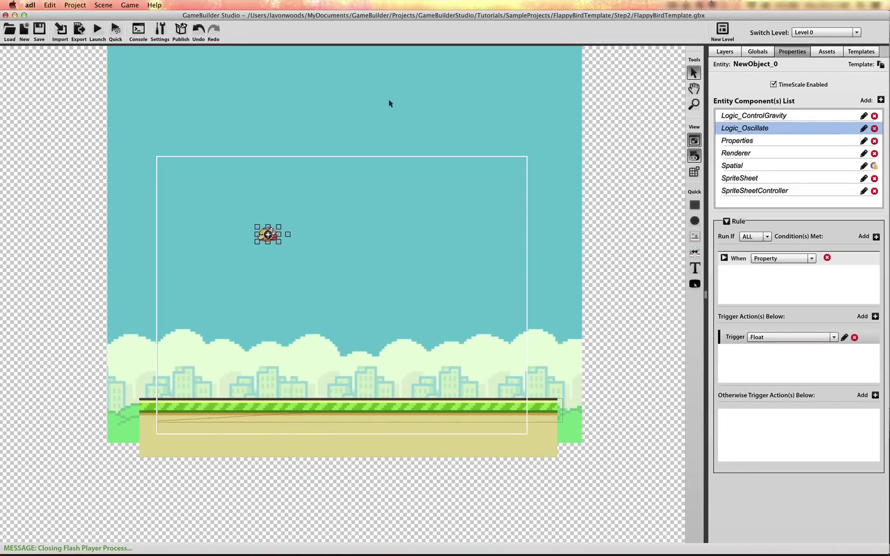
- Build and test-play the game, then close the preview window
click(98, 31)
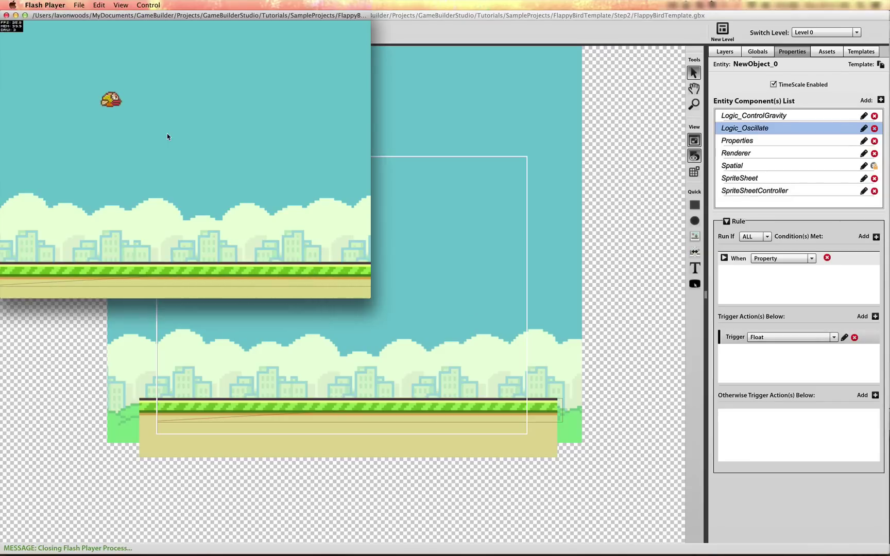
drag(154, 16, 292, 100)
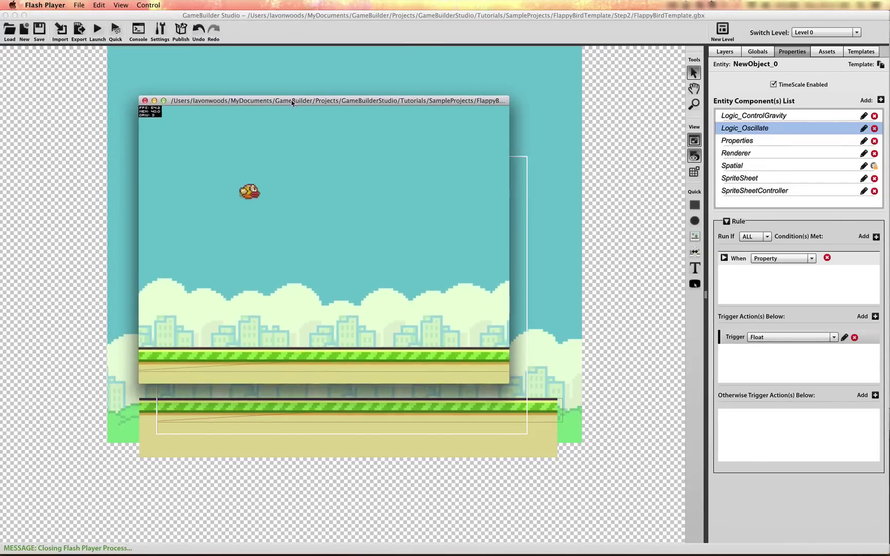
click(145, 102)
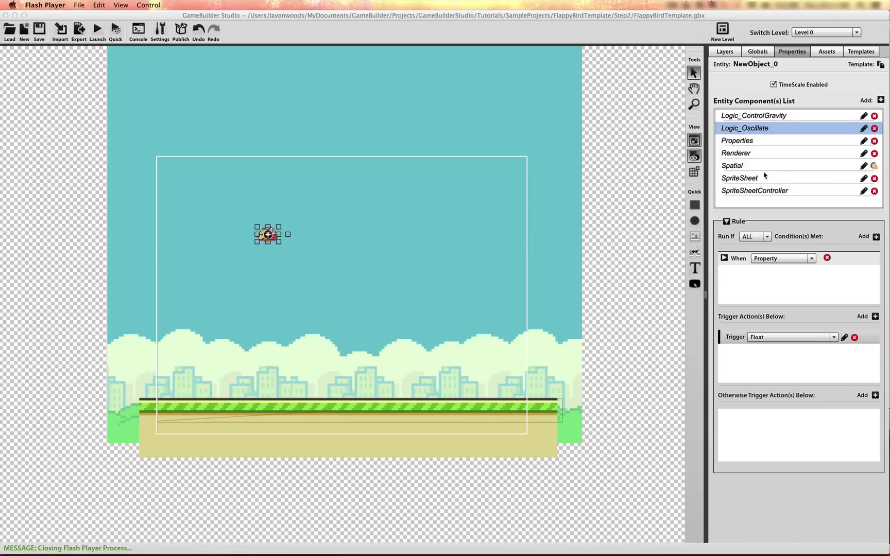
- Add a Rules Map component named Logic_Tap to the bird
click(881, 100)
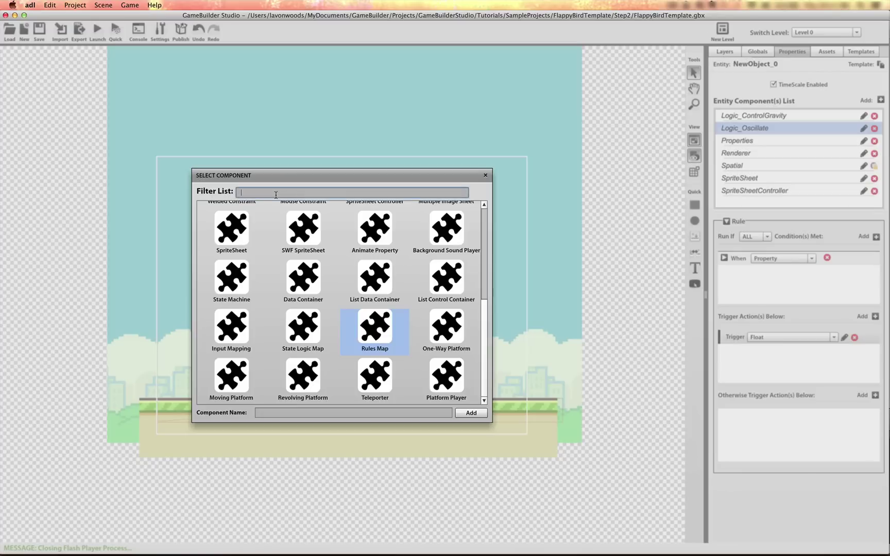
click(275, 193)
text(rul)
click(216, 229)
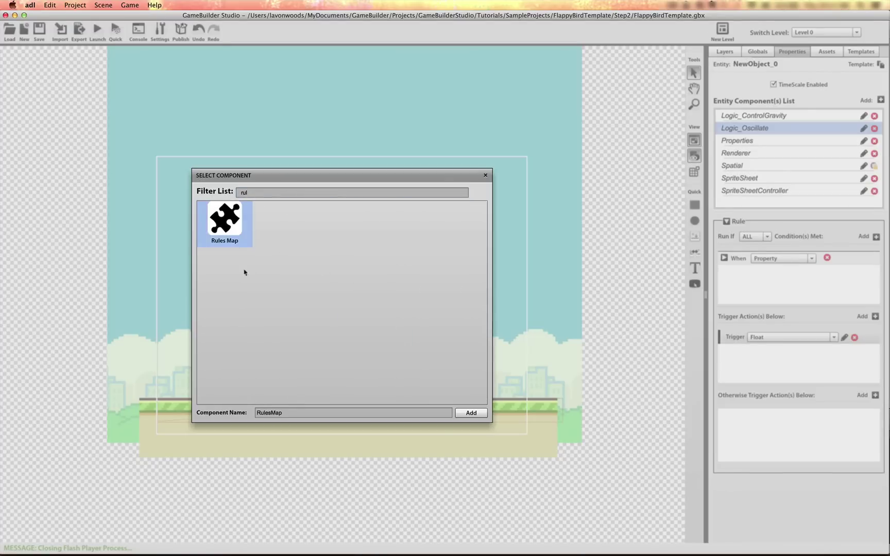
click(274, 413)
key(super+a)
key(BackSpace)
text(Logic)
click(471, 413)
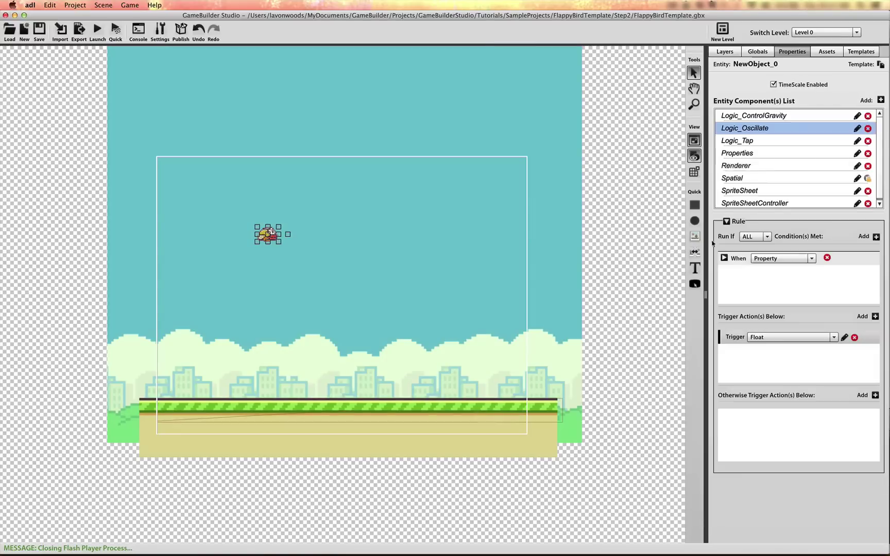
- Give Logic_Tap a Mouse is Down condition with On Entity off and a Change Property action
click(784, 143)
click(876, 237)
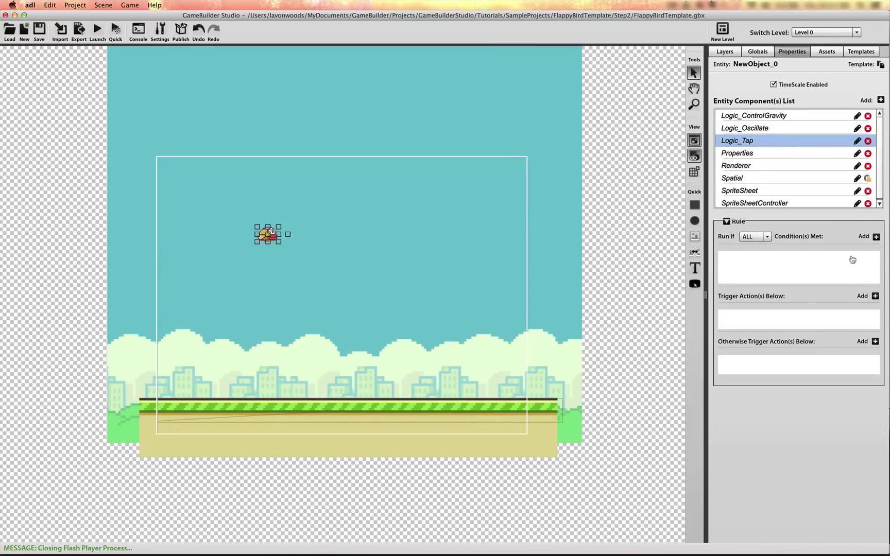
click(724, 259)
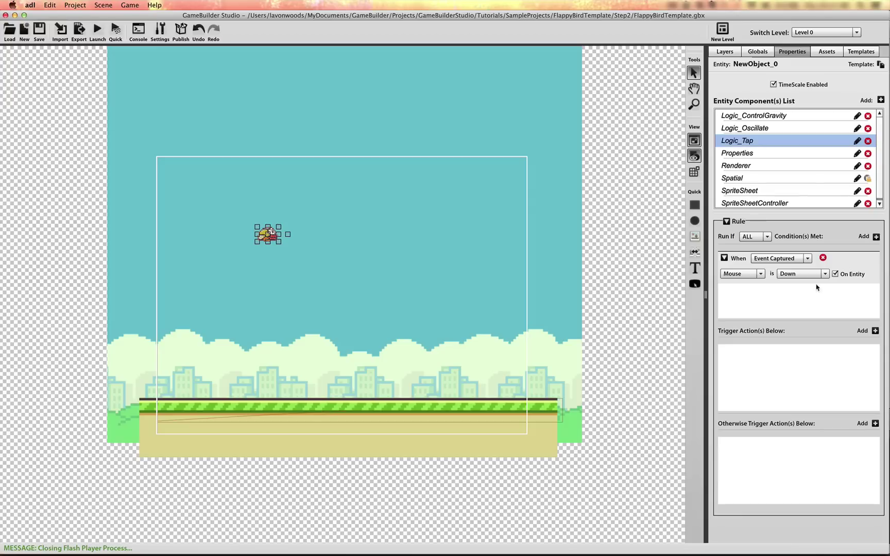
click(835, 273)
click(875, 330)
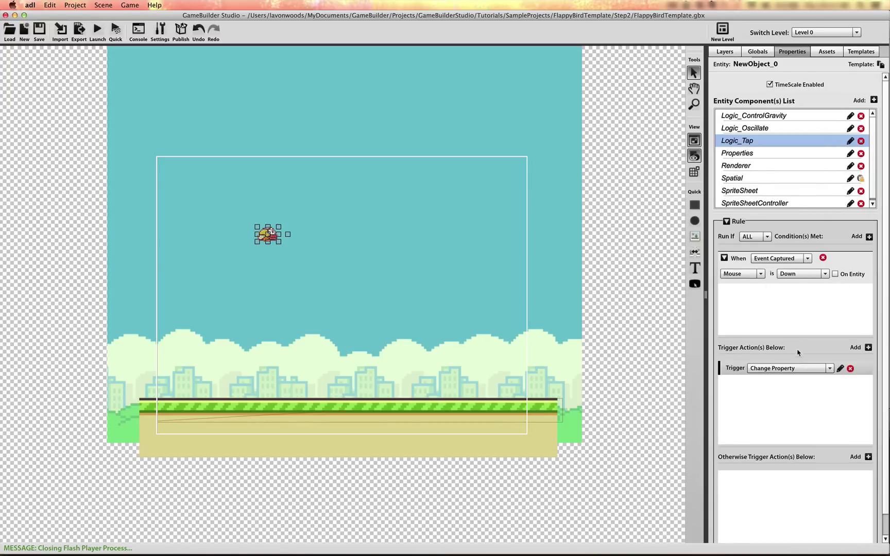
click(839, 369)
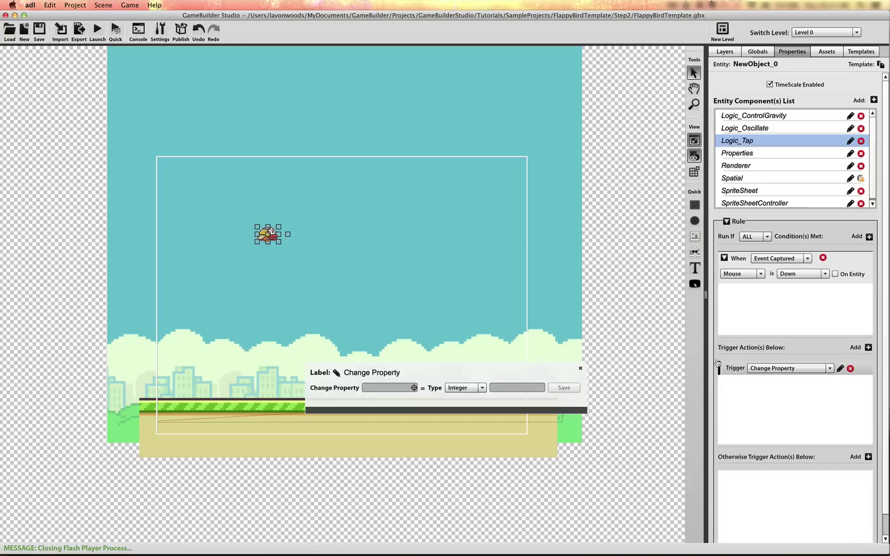
click(414, 388)
click(423, 244)
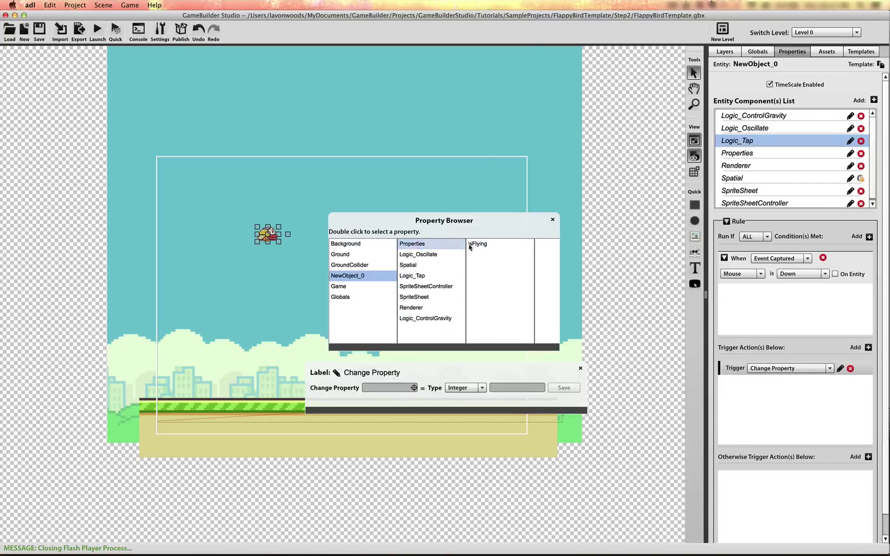
double_click(477, 244)
click(505, 385)
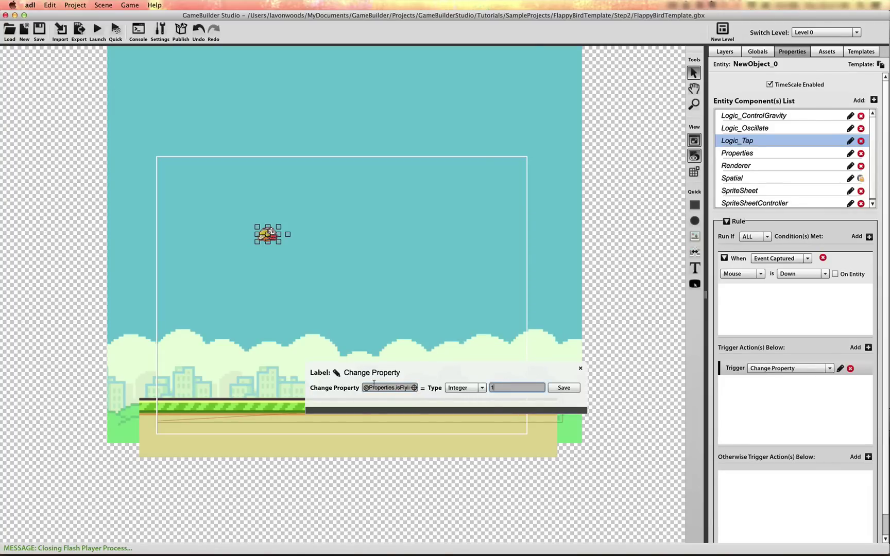
click(339, 372)
text(E)
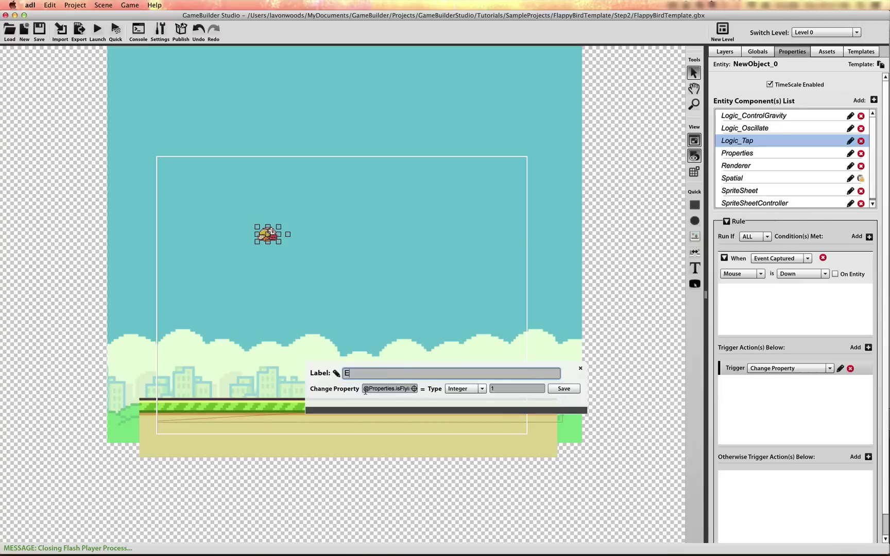
text(nableFlying)
click(562, 389)
- Add a second Change Property action labelled ApplyVelocity and save it
click(869, 348)
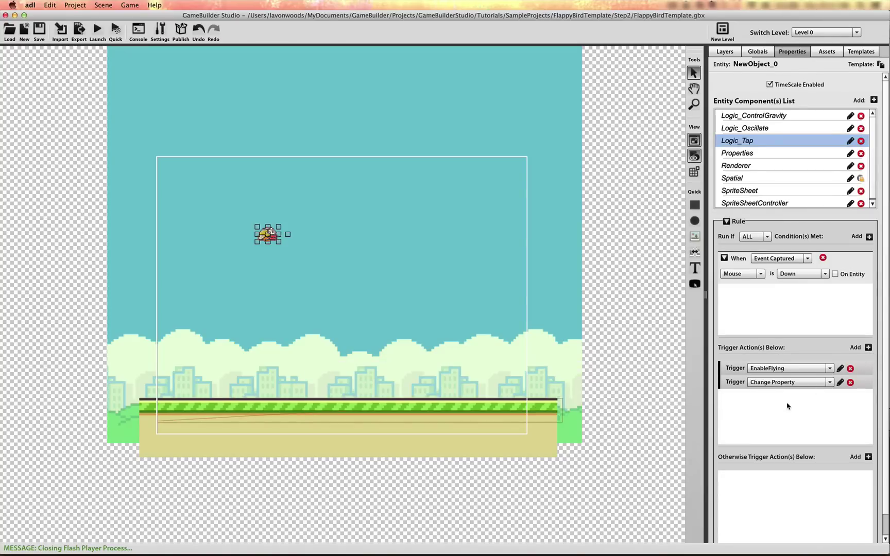
click(830, 382)
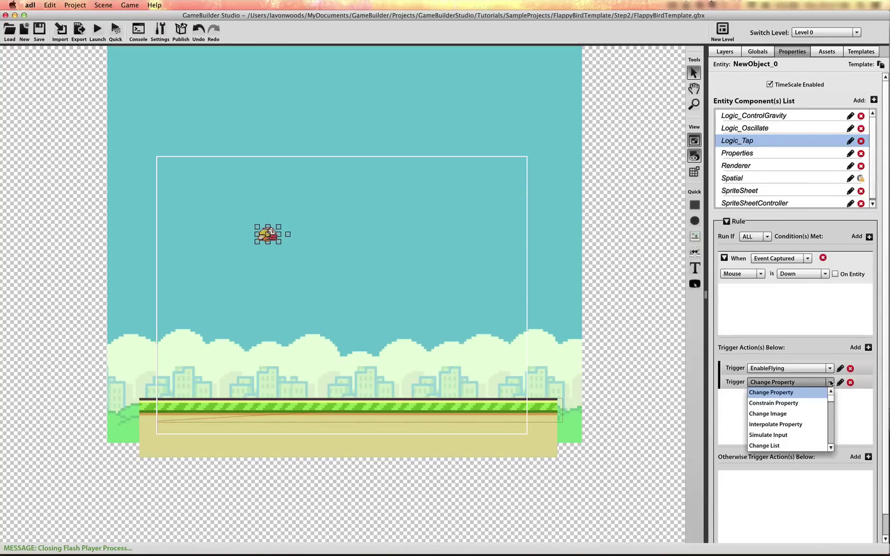
click(840, 383)
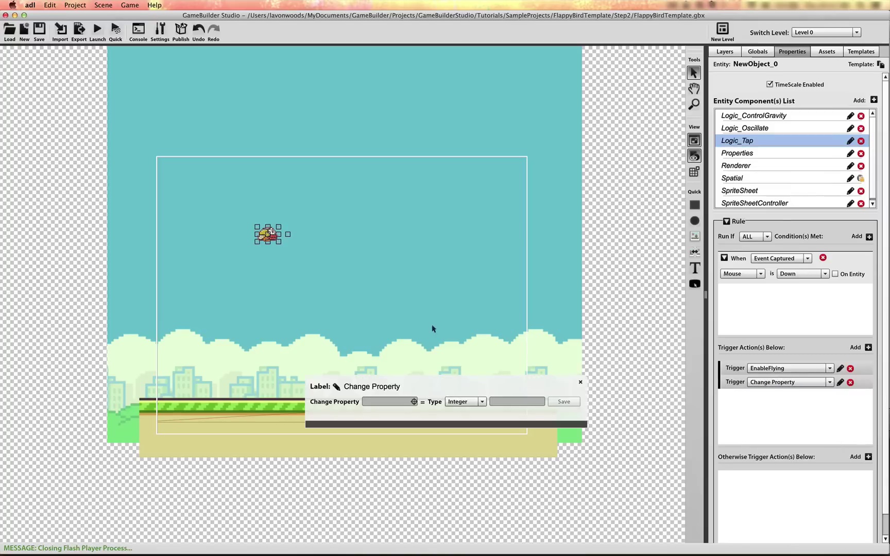
click(337, 387)
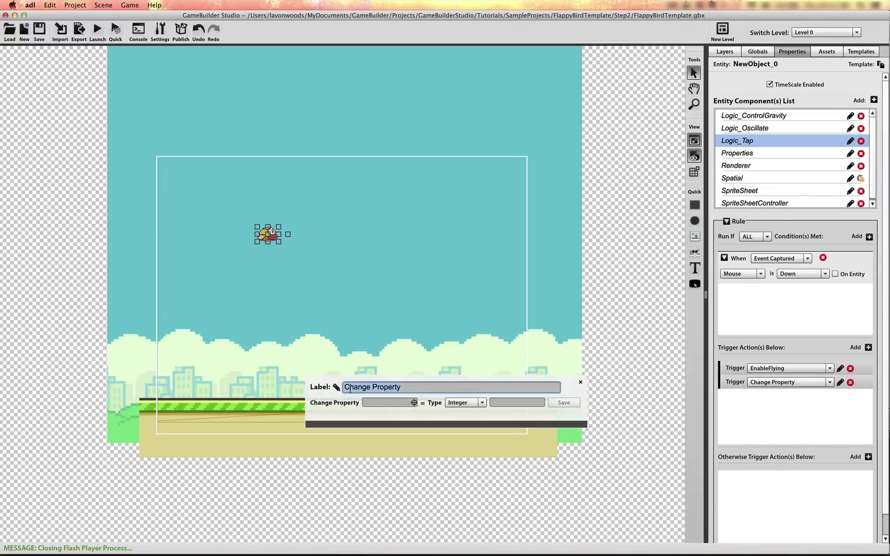
text(ApplyVelocity)
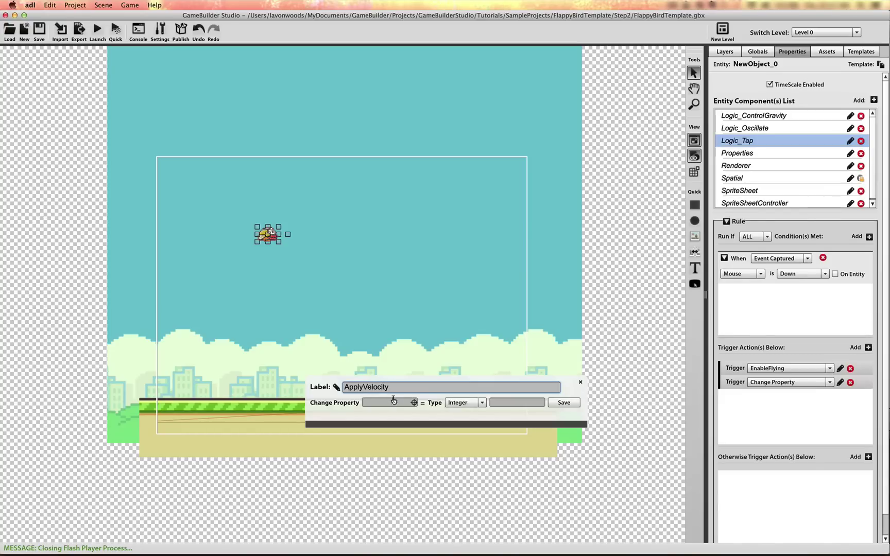
click(395, 404)
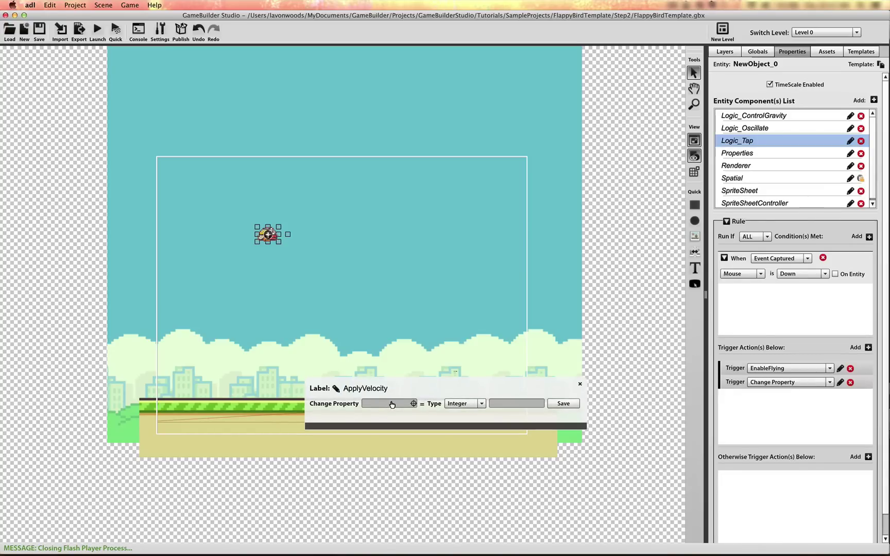
click(563, 403)
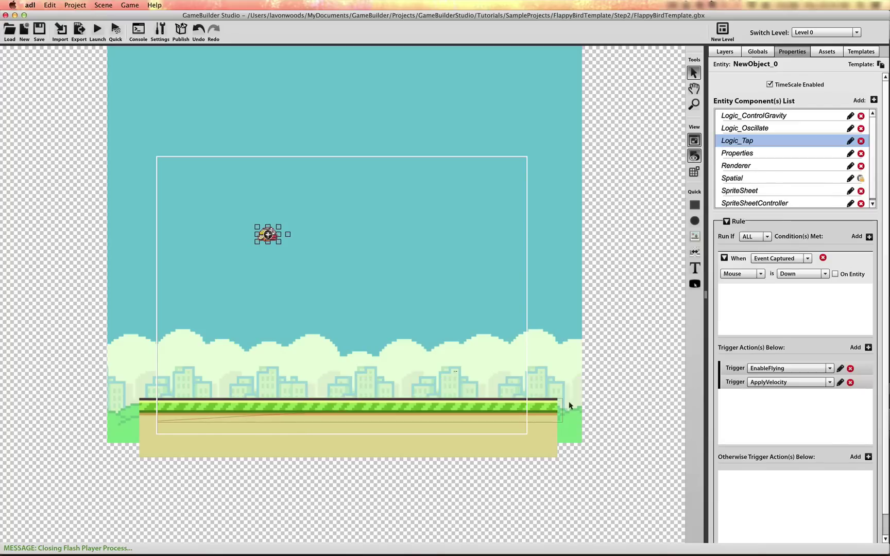
- In Globals, add an Int property renamed from NewProperty to MaxJumpVelocityY
click(757, 52)
click(876, 150)
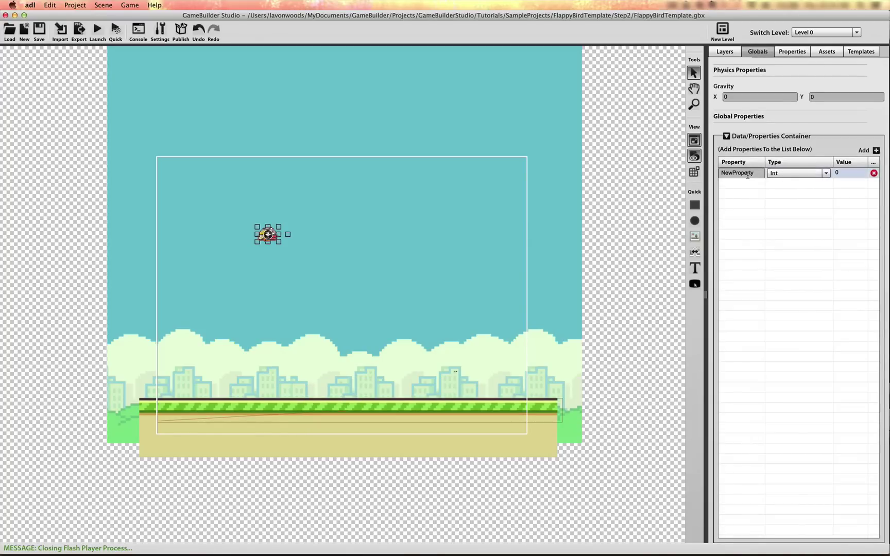
click(745, 172)
text(MaxJumpVelocity)
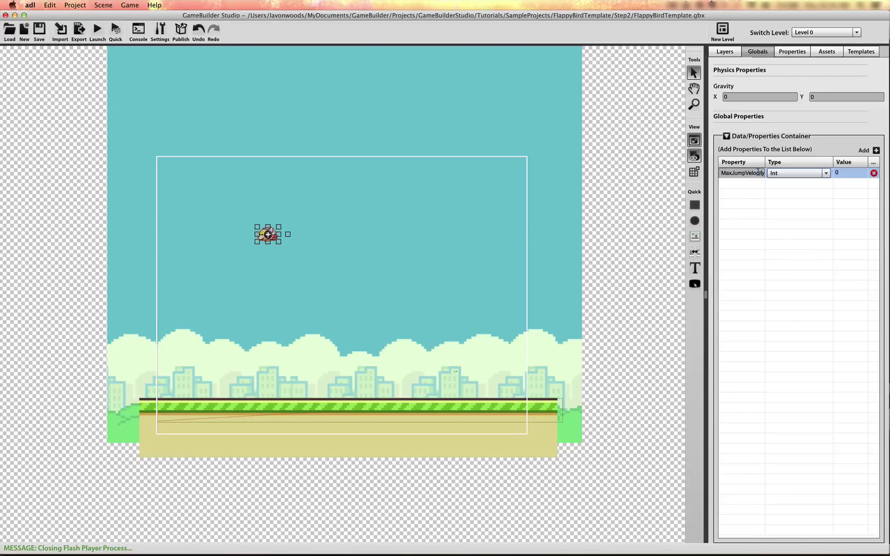
text(Y)
click(840, 177)
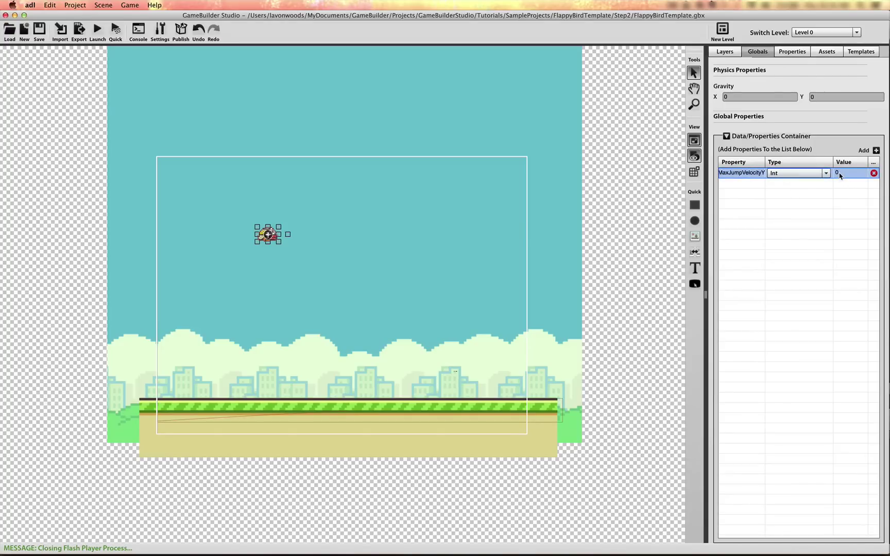